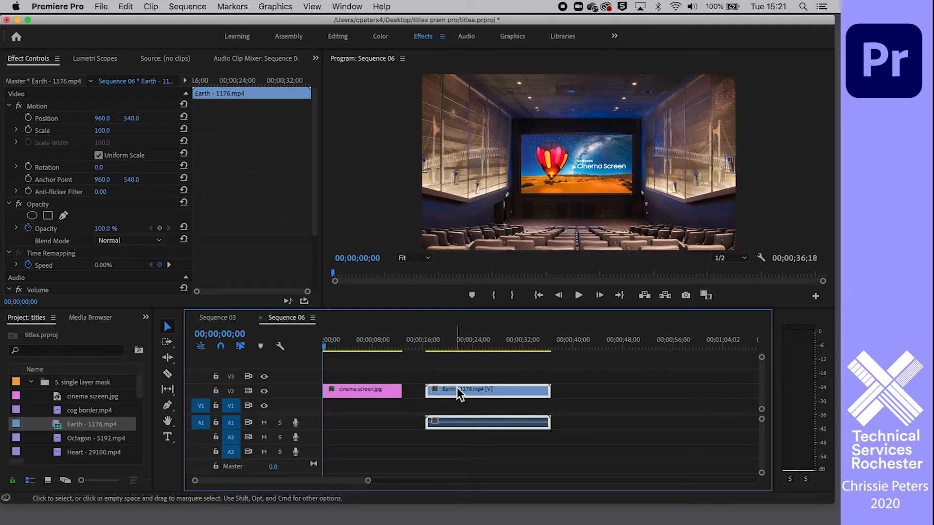
Move the Earth clip onto track V3 above the cinema screen image, starting at the beginning of the sequence
left_click_drag(442, 348, 484, 337)
mouse_move(362, 340)
left_mouse_down()
mouse_move(342, 340)
mouse_move(373, 338)
mouse_move(362, 339)
left_mouse_up()
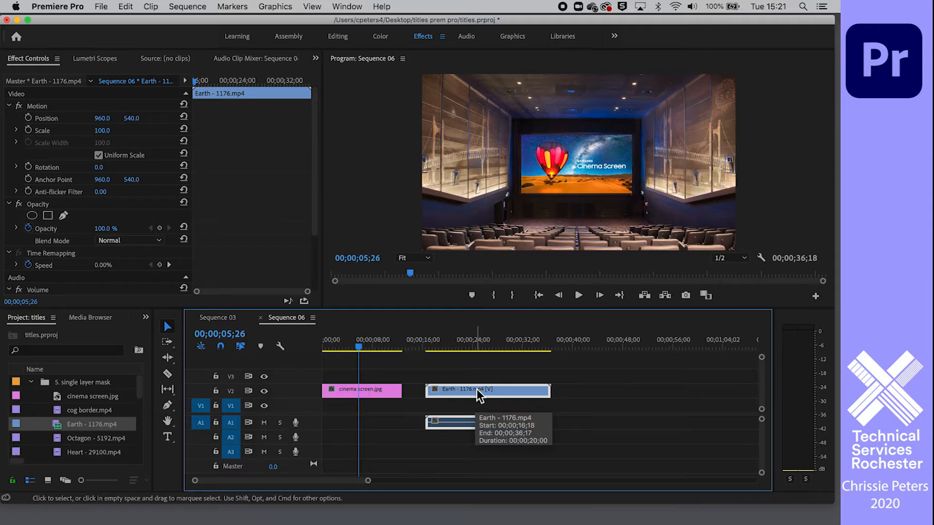
left_click_drag(476, 389, 375, 379)
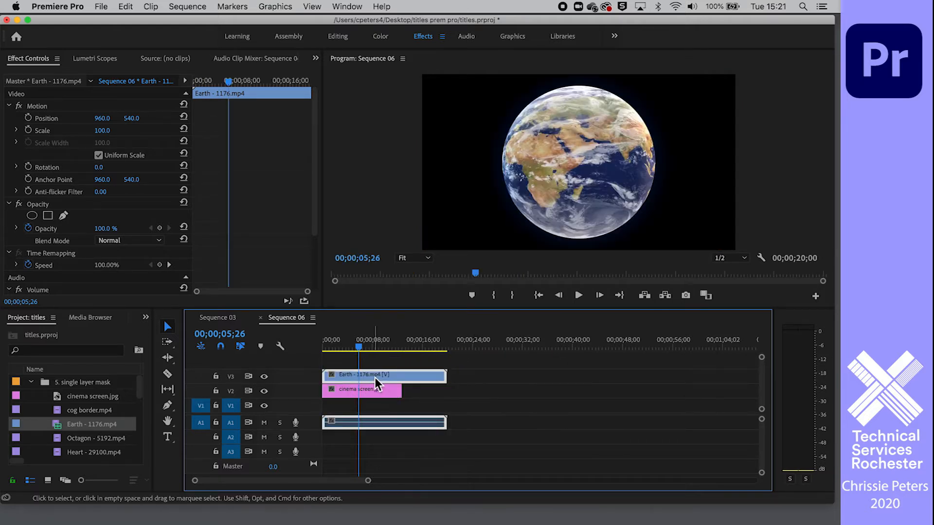
Scale the Earth clip down to 34 and move its anchor point to about 1038.9, 529.5
left_click_drag(102, 131, 69, 130)
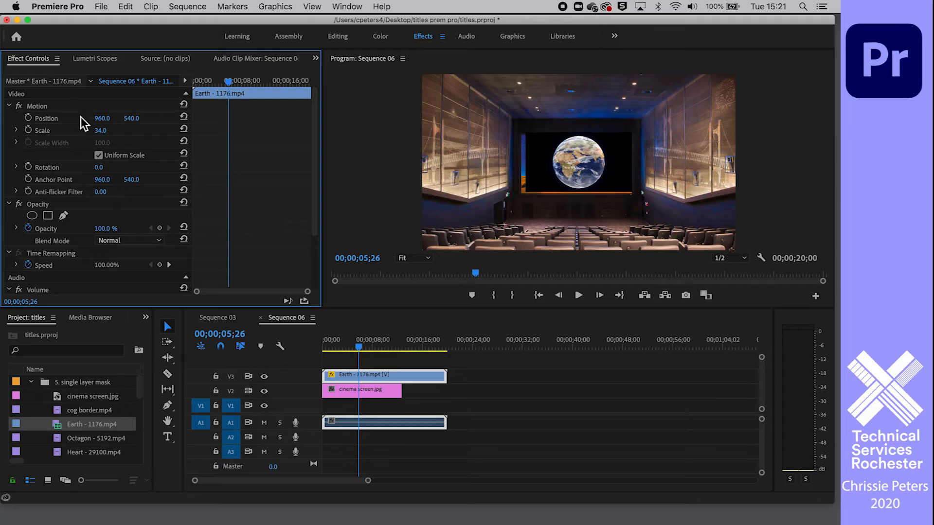
left_click(55, 108)
left_click(582, 164)
left_click_drag(579, 163, 548, 156)
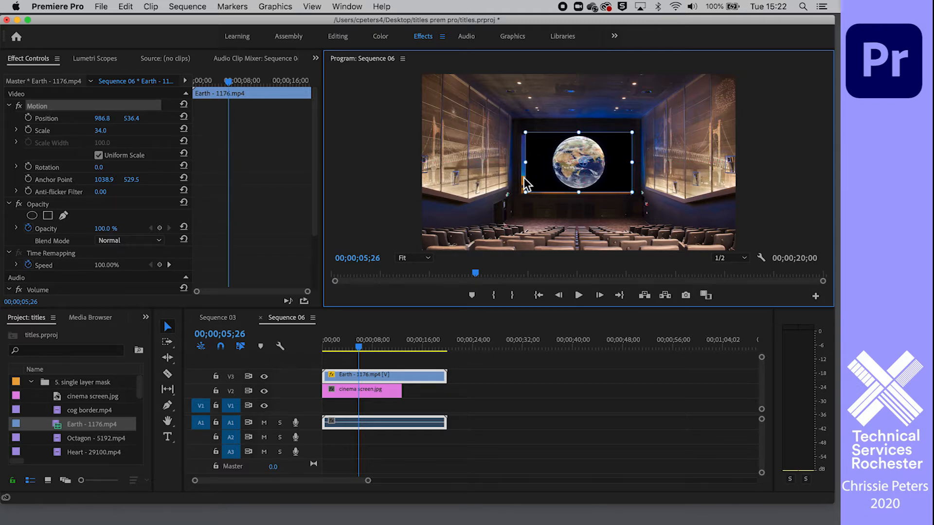
Play a short part of the sequence to check the scaled Earth clip over the cinema screen
left_click(572, 363)
key("space")
key("space")
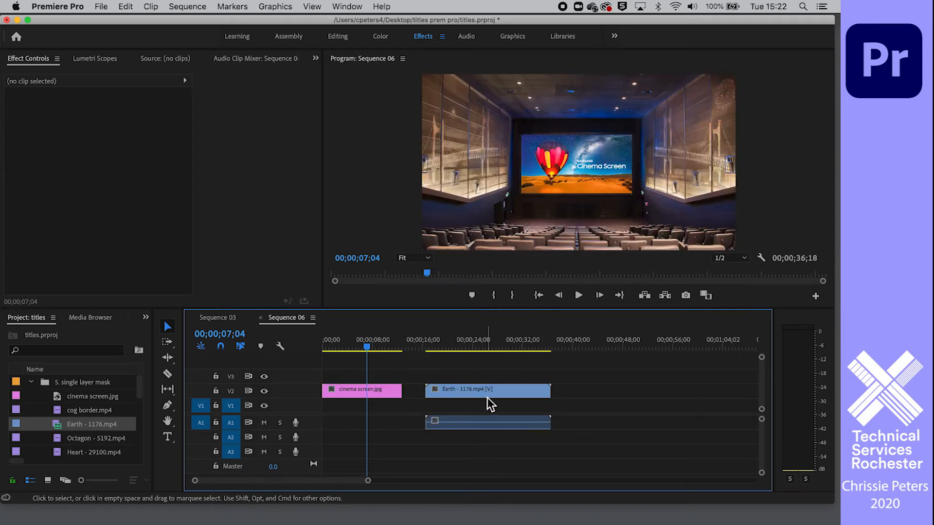
left_click(467, 354)
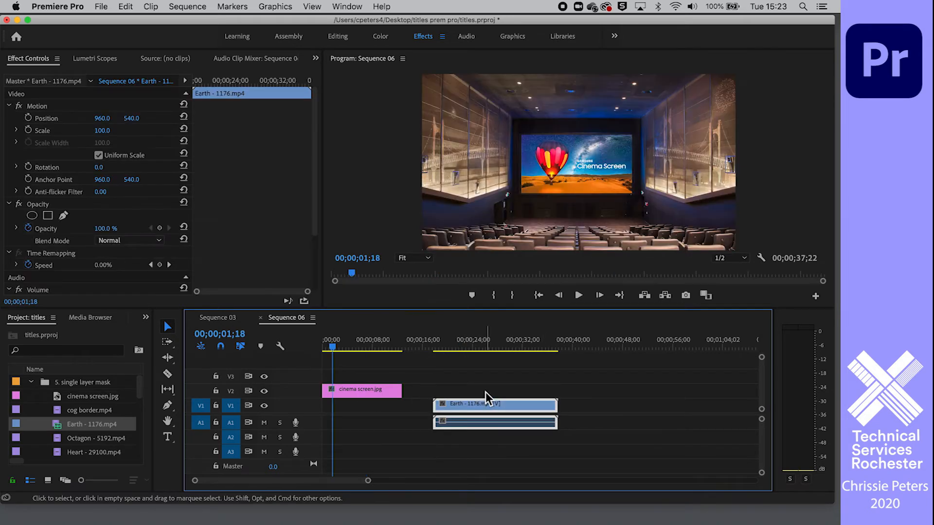
Place the Earth clip at the start of track V1 beneath the cinema screen image and return the playhead to 00;00;00;00
left_click(309, 346)
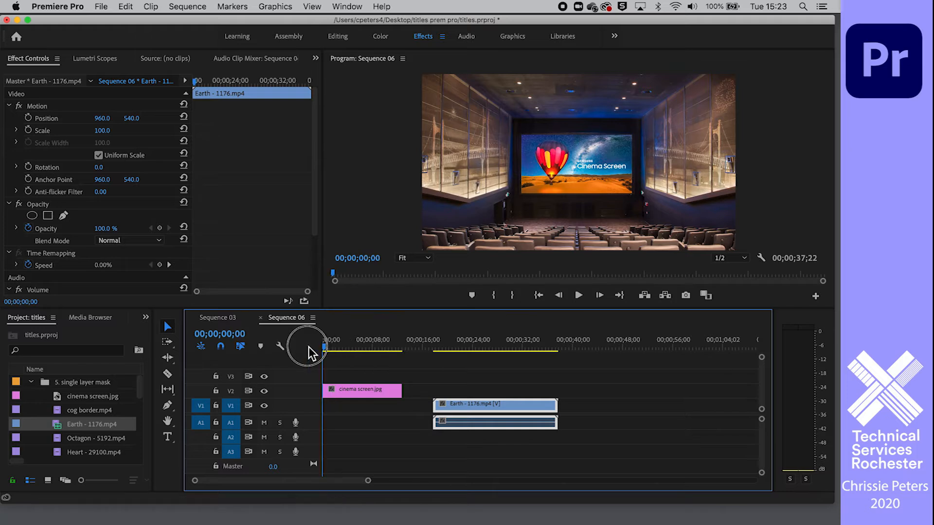
mouse_move(312, 348)
left_mouse_down()
mouse_move(356, 346)
mouse_move(326, 346)
left_mouse_up()
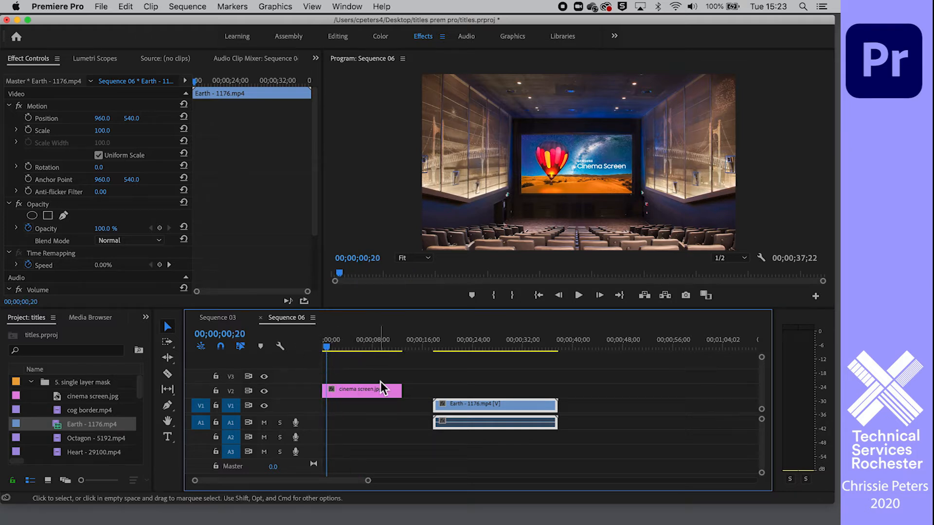
left_click_drag(465, 404, 346, 408)
key("space")
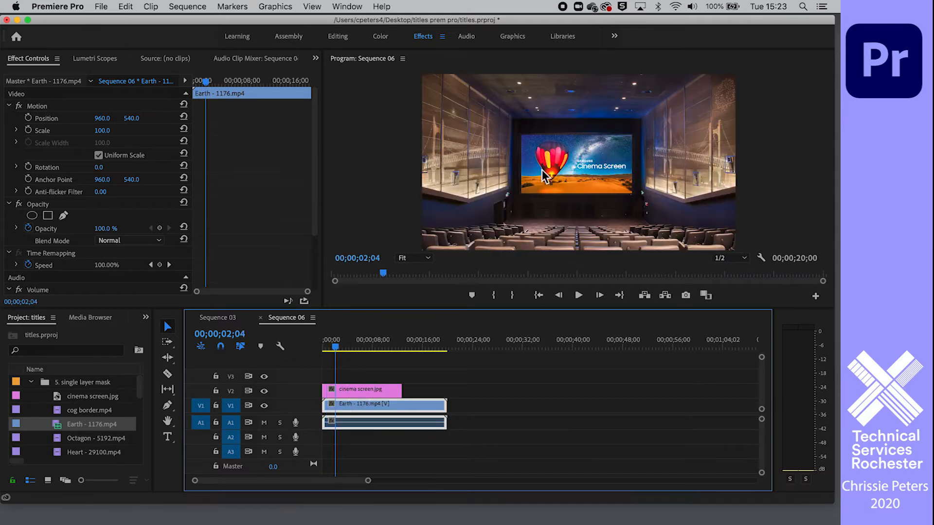
left_click_drag(335, 345, 322, 346)
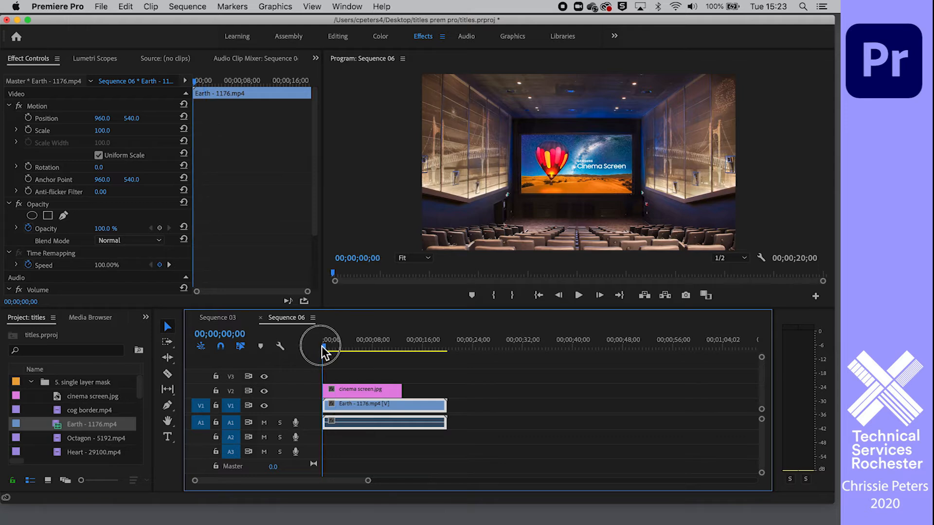
Add a four-point polygon opacity mask to the cinema screen image and fit its four corners around the projection screen
left_click(371, 394)
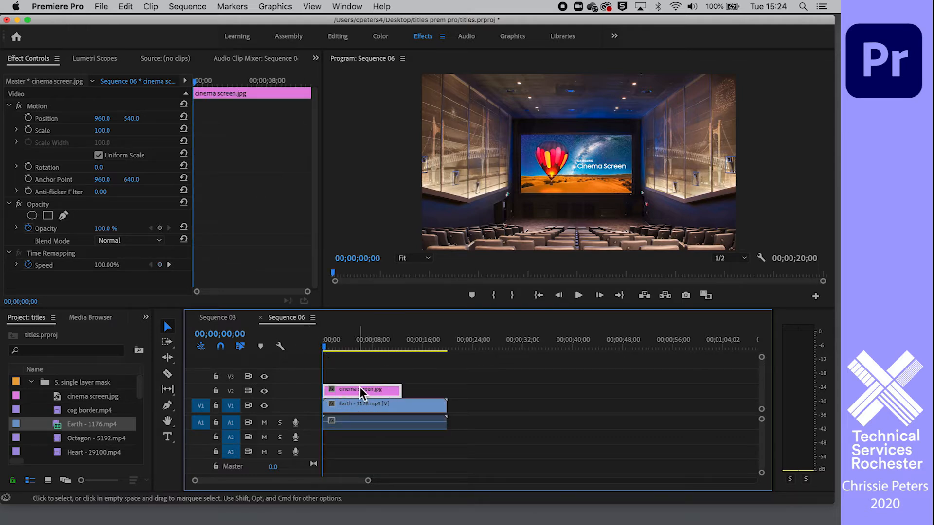
left_click(47, 216)
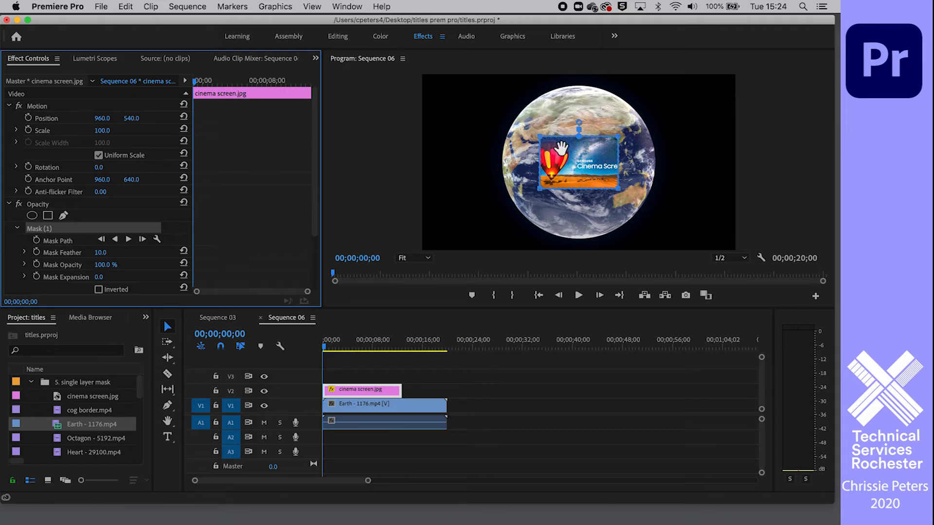
left_click_drag(540, 138, 513, 130)
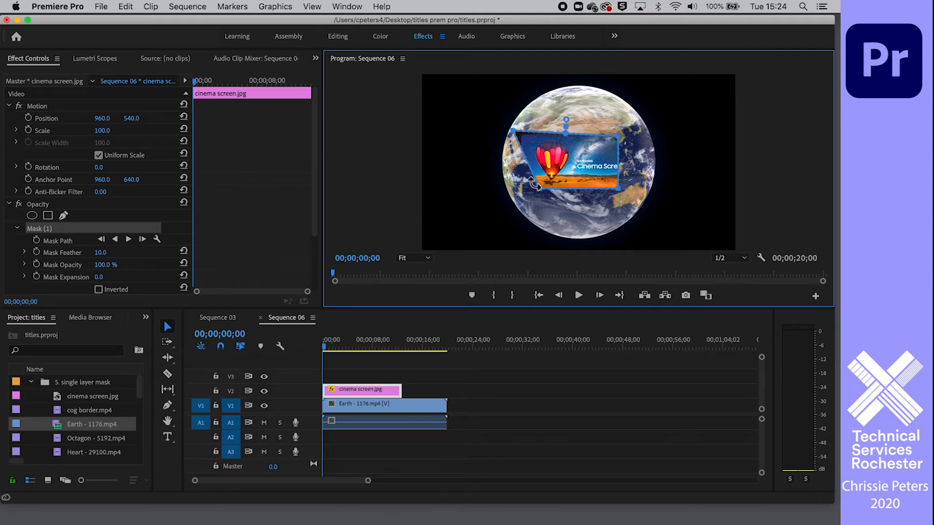
left_click_drag(533, 183, 515, 204)
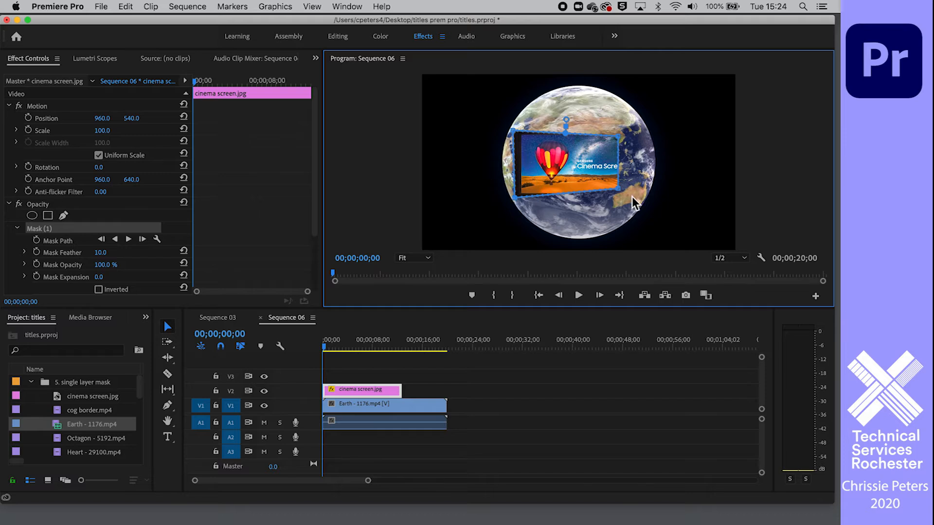
left_click_drag(625, 197, 639, 199)
left_click_drag(620, 138, 637, 131)
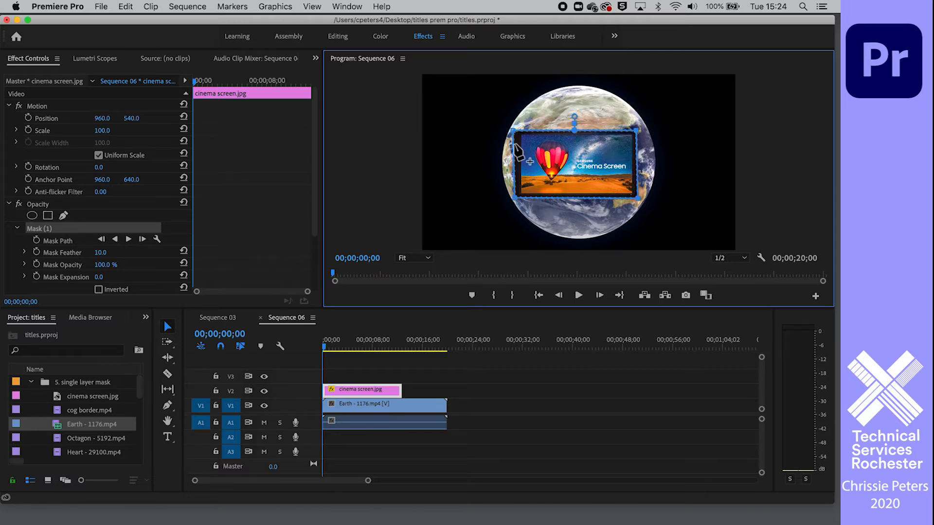
left_click_drag(513, 134, 517, 136)
left_click_drag(637, 132, 639, 135)
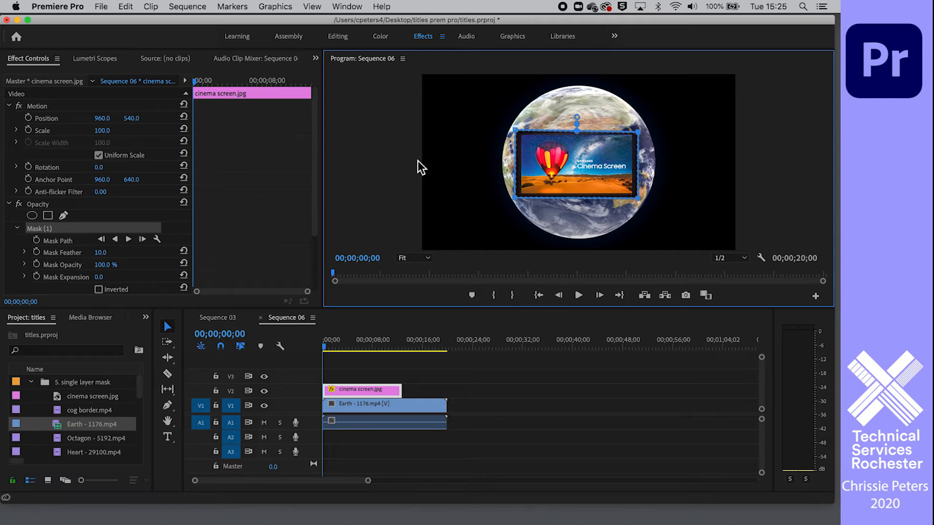
Invert the opacity mask on the cinema screen image and fine-tune its upper-right corner
scroll(89, 218, "down", 3)
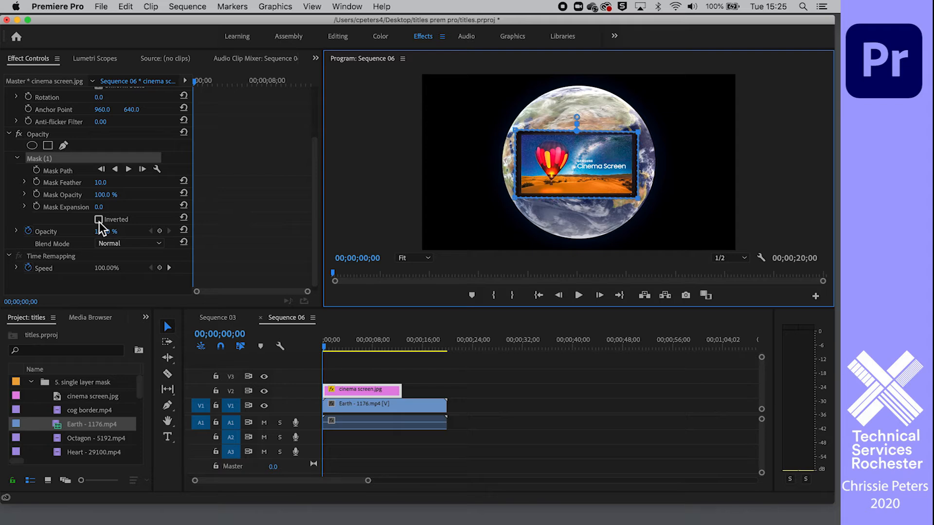
left_click(98, 220)
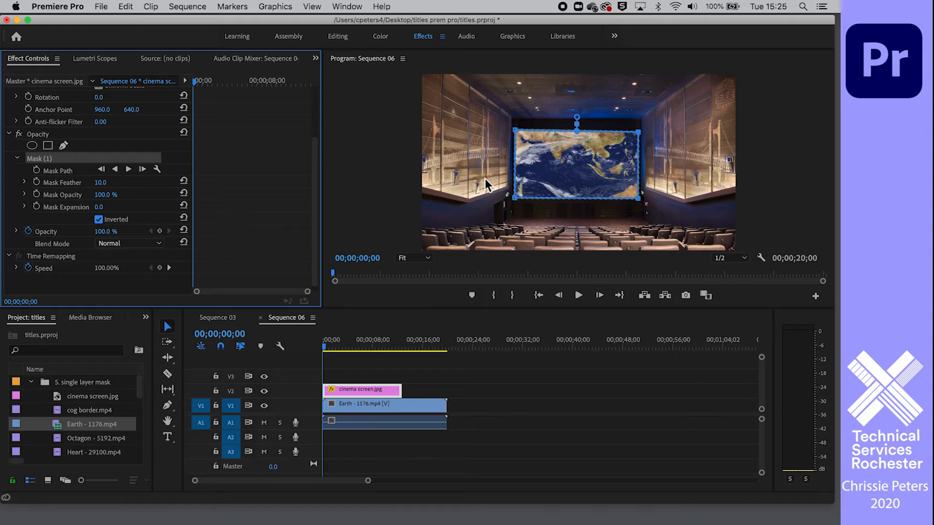
left_click(640, 141)
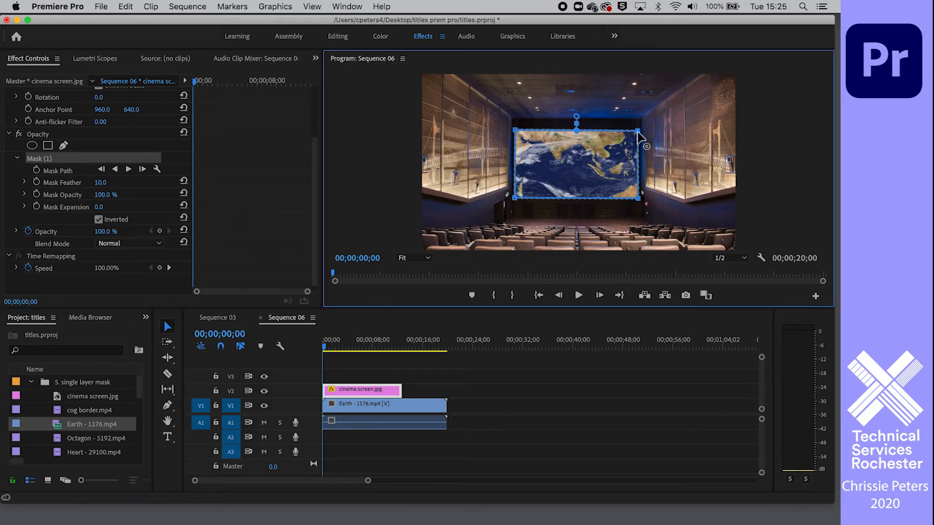
Set the scale of the Earth clip on track V1 to 133
left_click(386, 408)
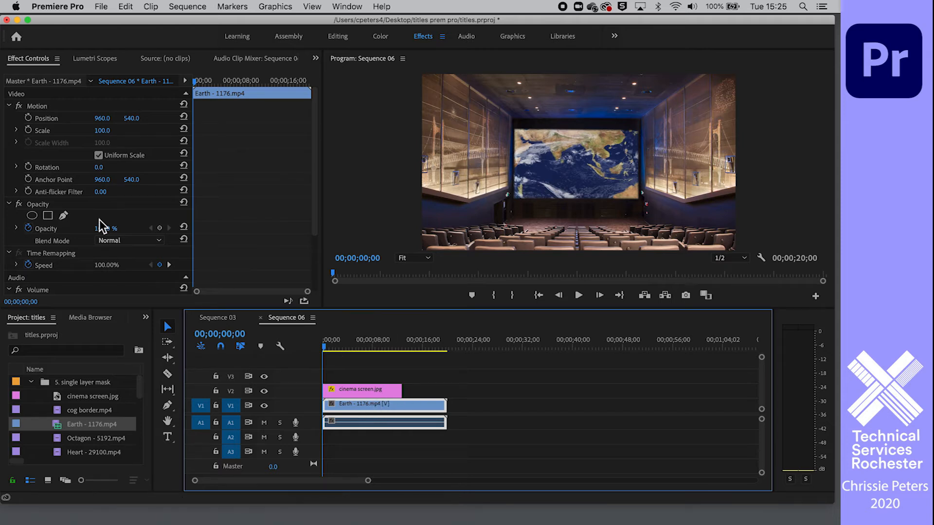
mouse_move(102, 131)
left_mouse_down()
mouse_move(72, 131)
mouse_move(158, 131)
mouse_move(54, 131)
mouse_move(107, 131)
left_mouse_up()
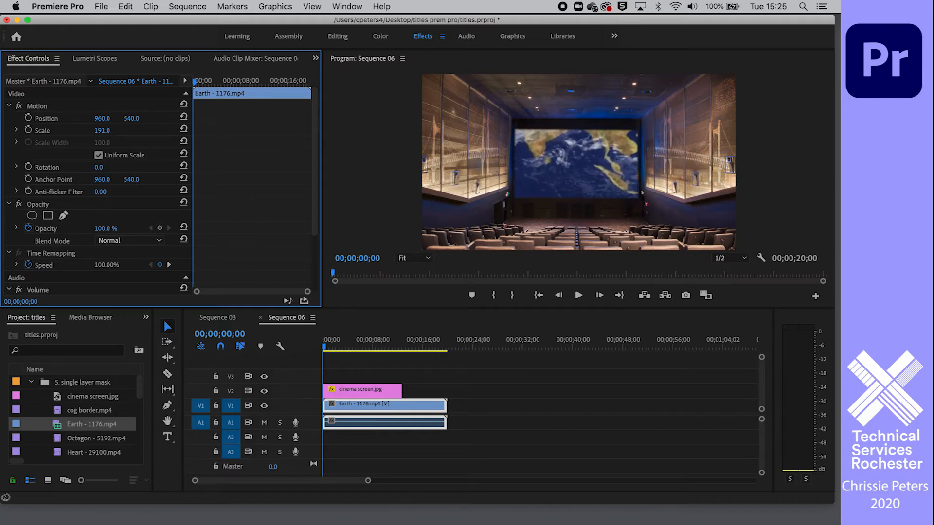
left_click_drag(107, 131, 71, 131)
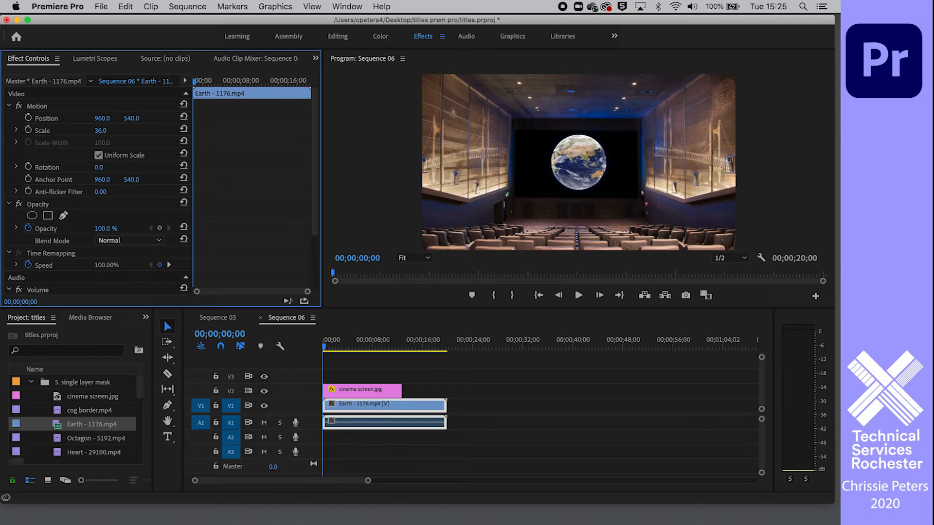
left_click_drag(71, 131, 118, 131)
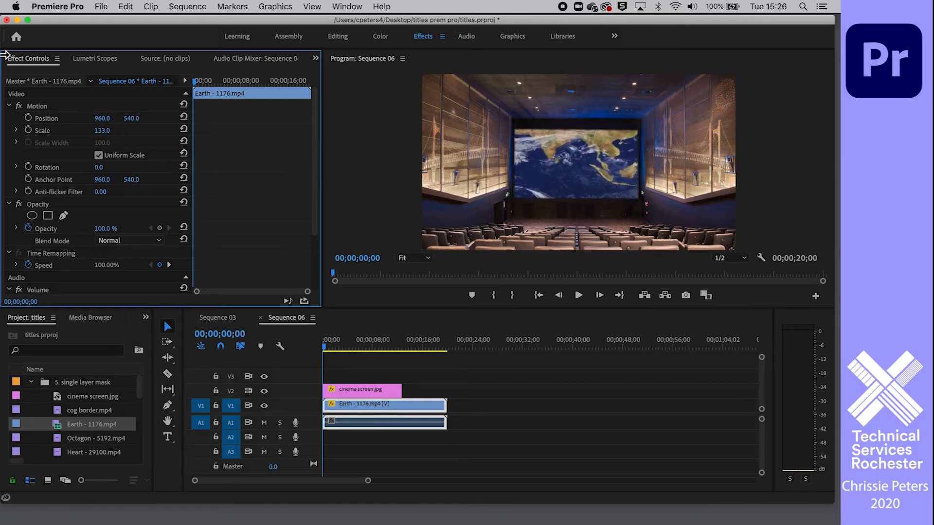
Animate the Earth clip's scale with keyframes from 133 at 00;00;00;00 to 33 at 00;00;12;04
left_click(29, 131)
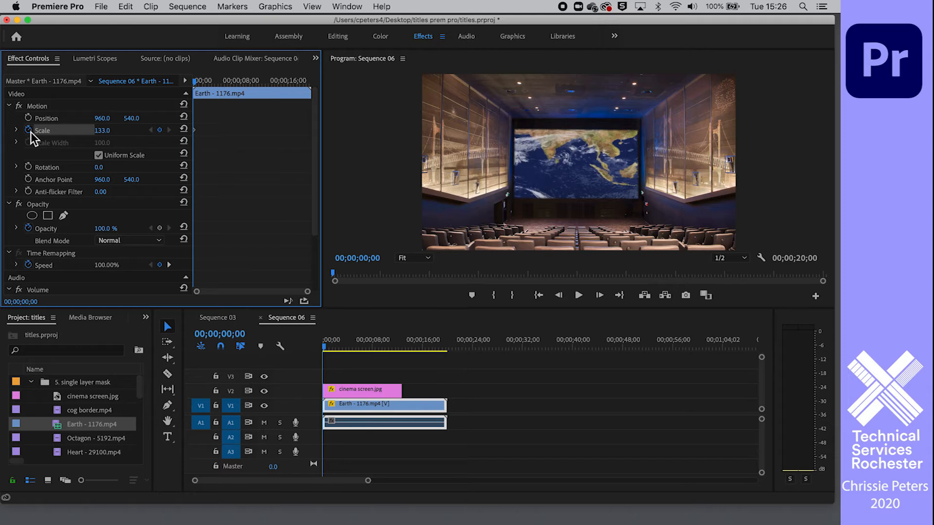
left_click_drag(197, 84, 302, 97)
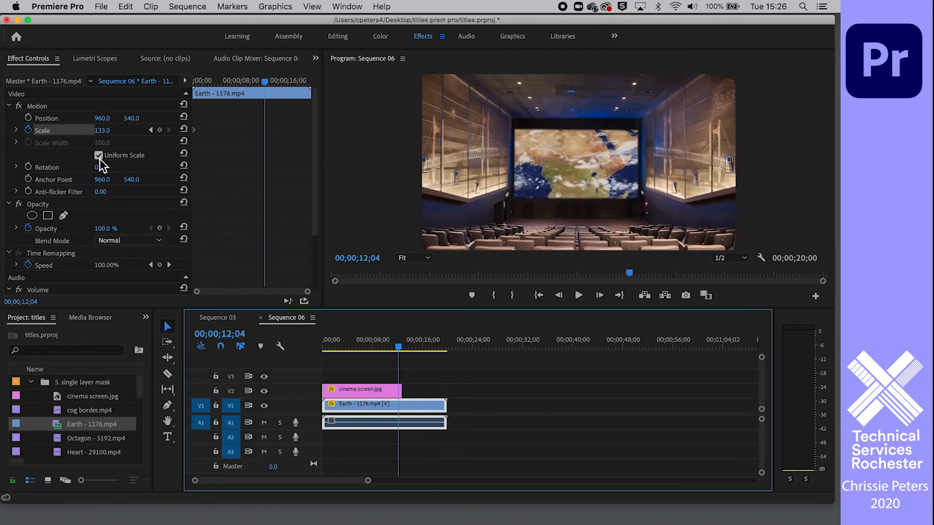
left_click_drag(105, 139, 115, 136)
Play the sequence from the start twice to review the Earth clip's scale animation
left_click_drag(330, 344, 319, 345)
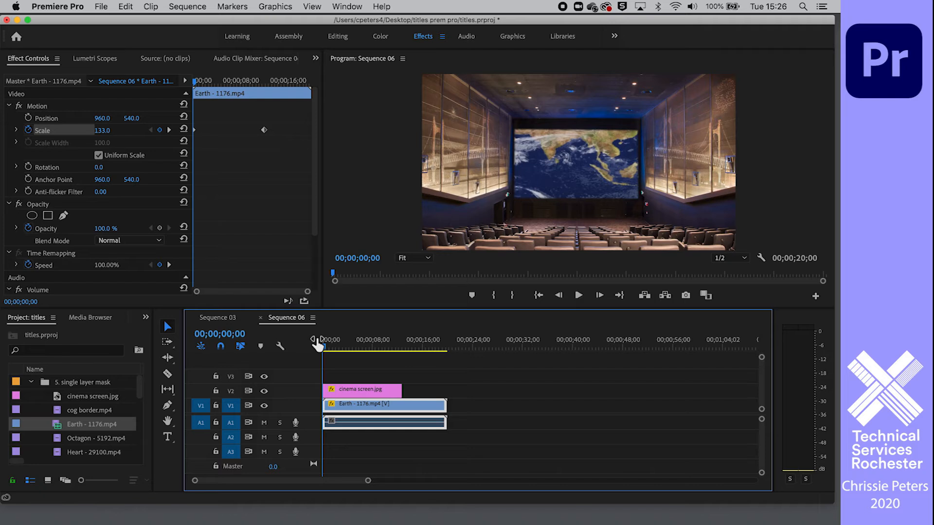
left_click(579, 297)
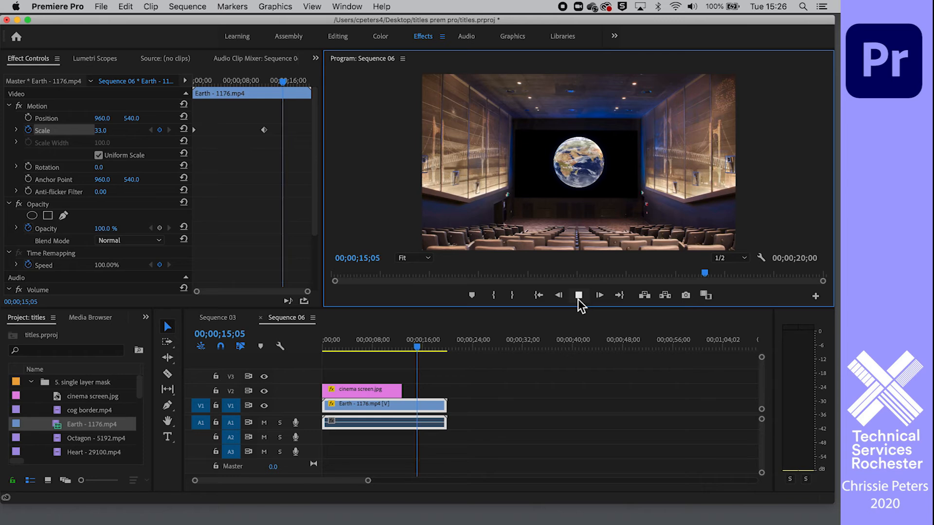
left_click(578, 296)
left_click(291, 348)
key("Home")
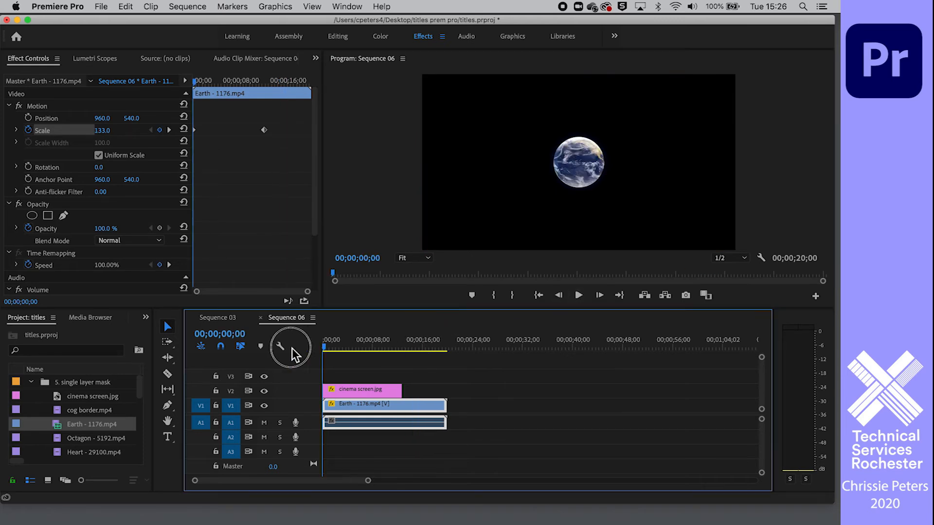
key("space")
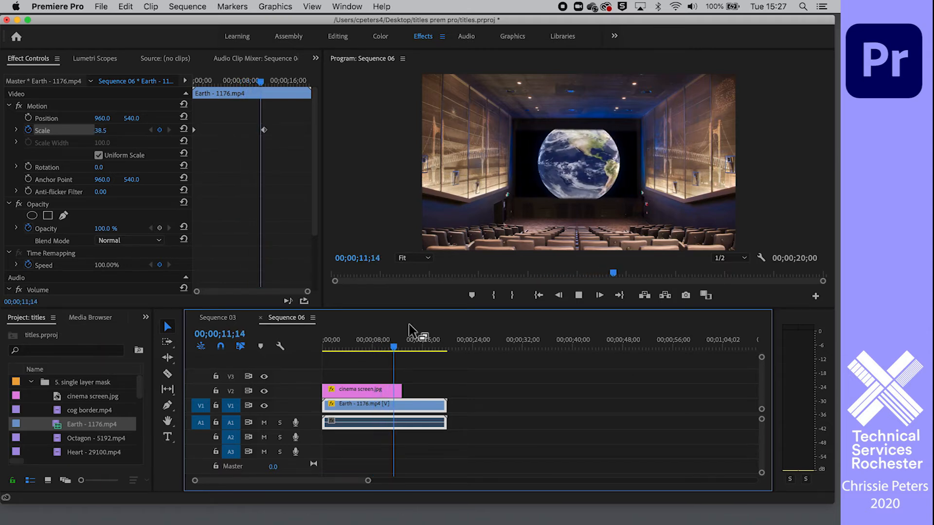
key("space")
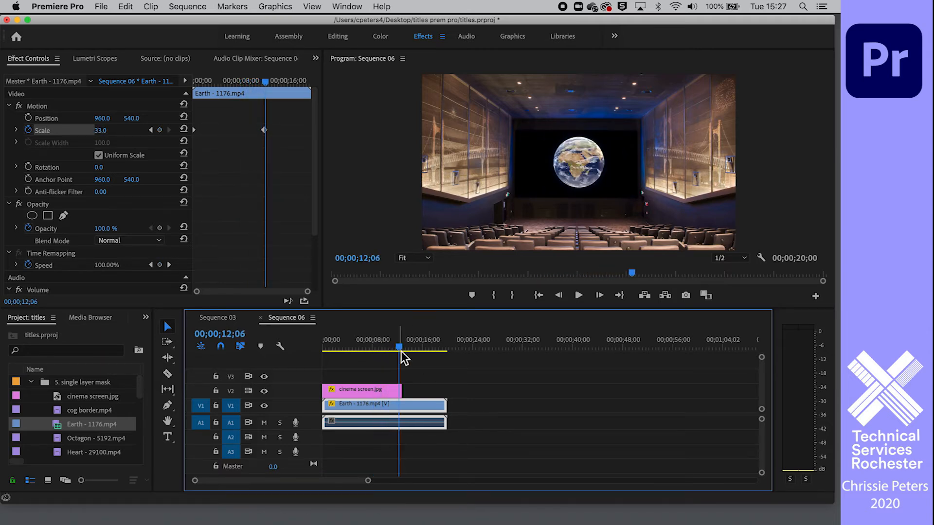
Move the Earth clip's second scale keyframe earlier to about 00;00;05;18 and play the faster animation from the start
left_click_drag(264, 130, 225, 130)
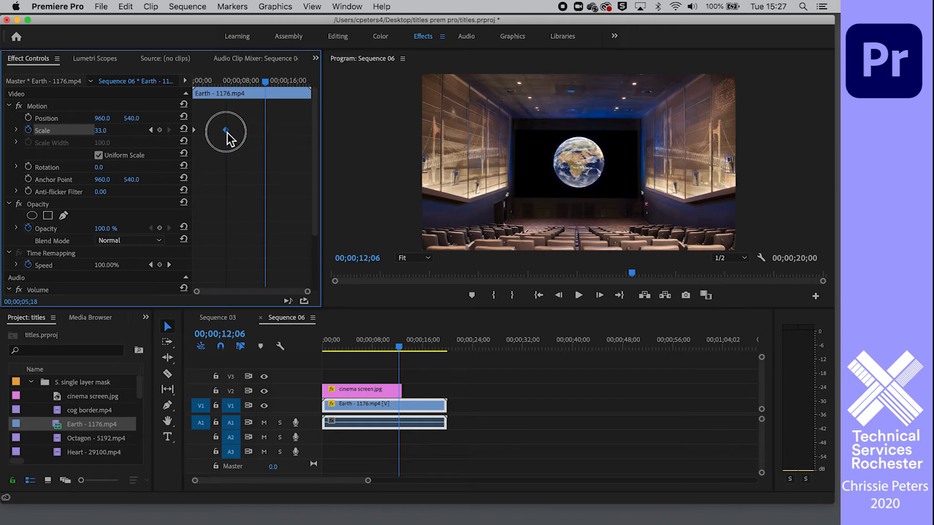
left_click(197, 82)
left_click_drag(196, 83, 194, 82)
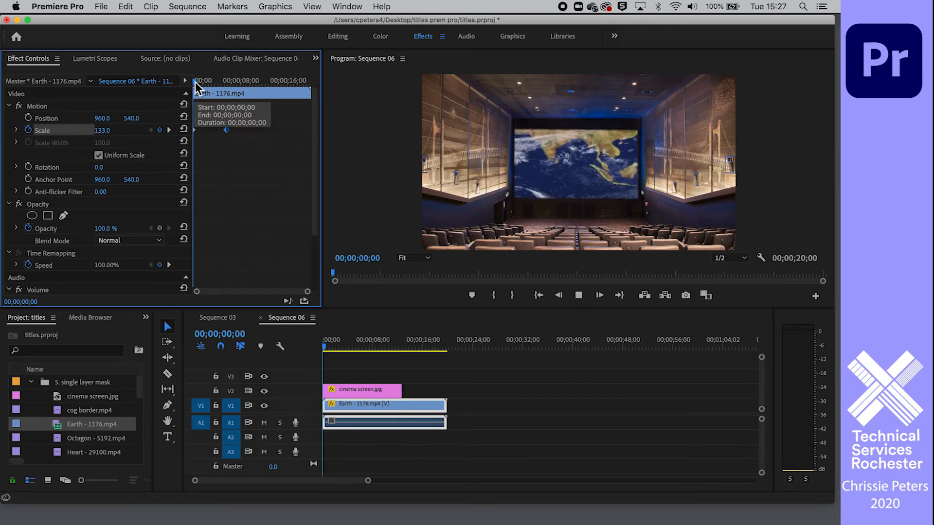
key("space")
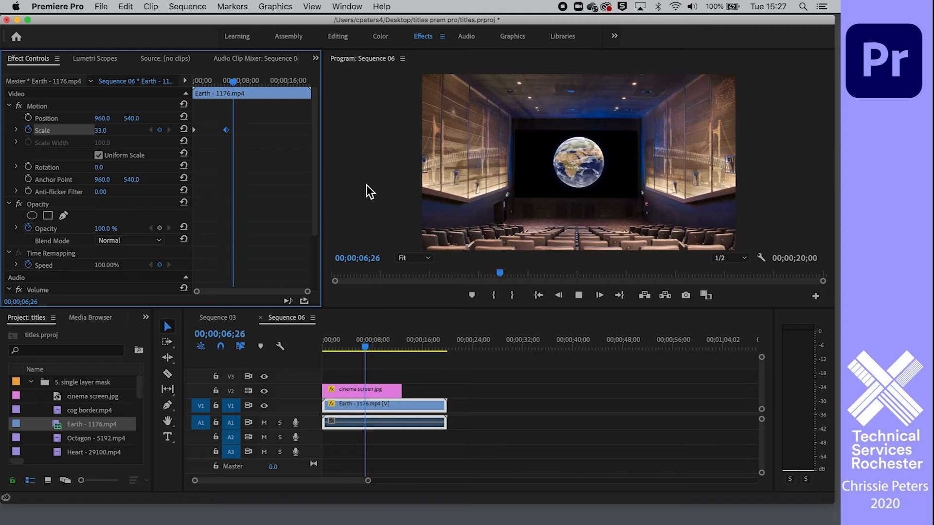
key("space")
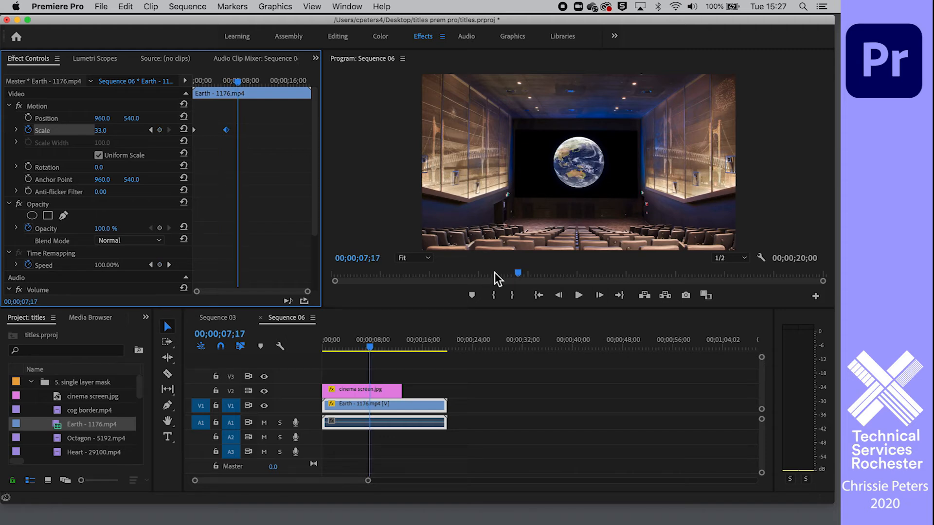
Add Earth - 1176.mp4 on track V1 and cog border.mp4 above it on V2, both starting at 00;00;25;06
left_click(446, 406)
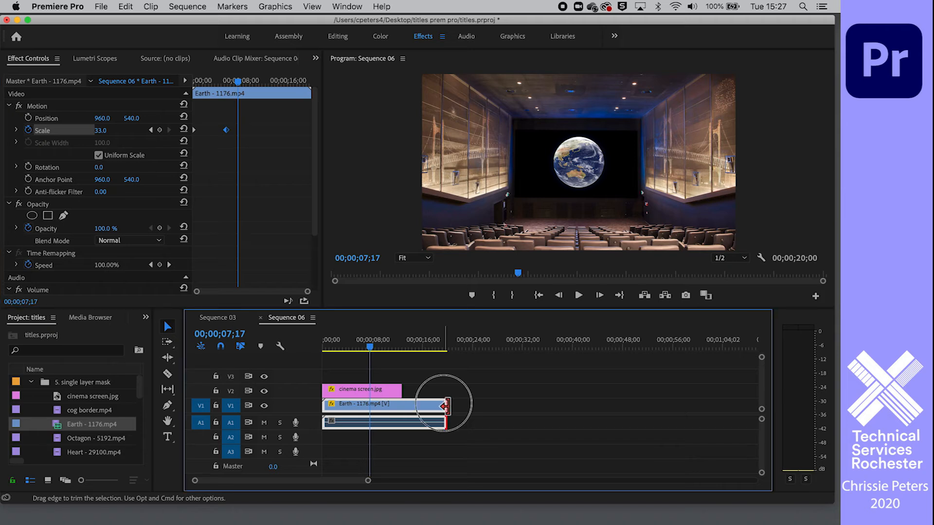
left_click(511, 349)
left_click_drag(515, 350, 480, 352)
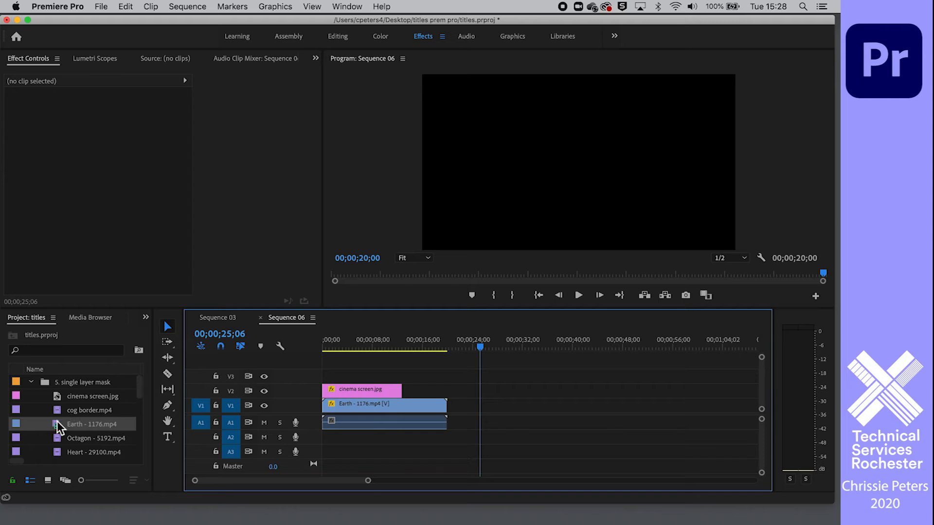
left_click_drag(57, 430, 480, 428)
left_click_drag(59, 410, 481, 391)
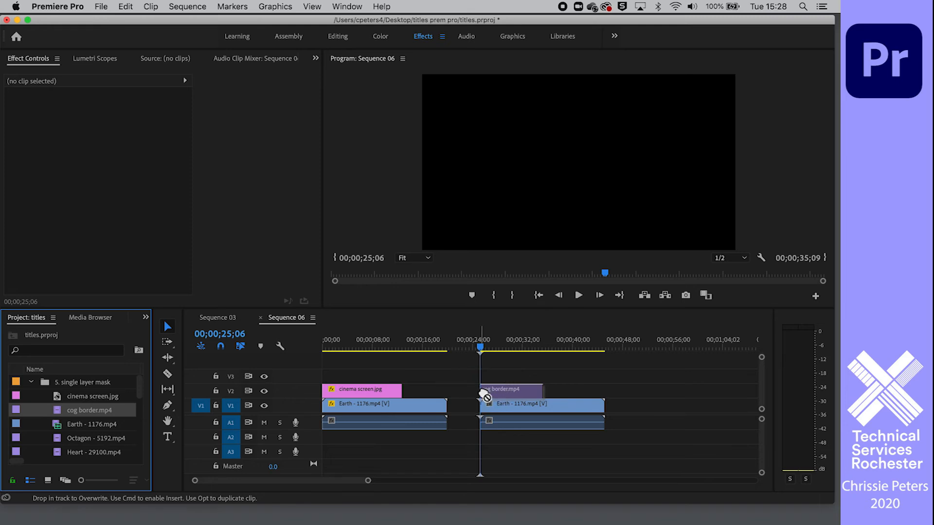
Create an ellipse opacity mask on the cog border clip at 00;00;28;03
left_click_drag(482, 349, 506, 353)
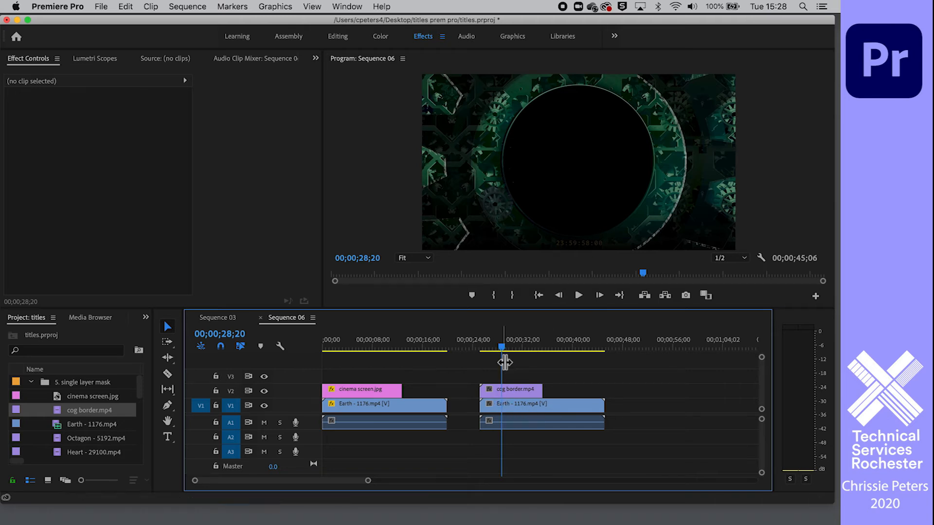
left_click_drag(504, 346, 501, 346)
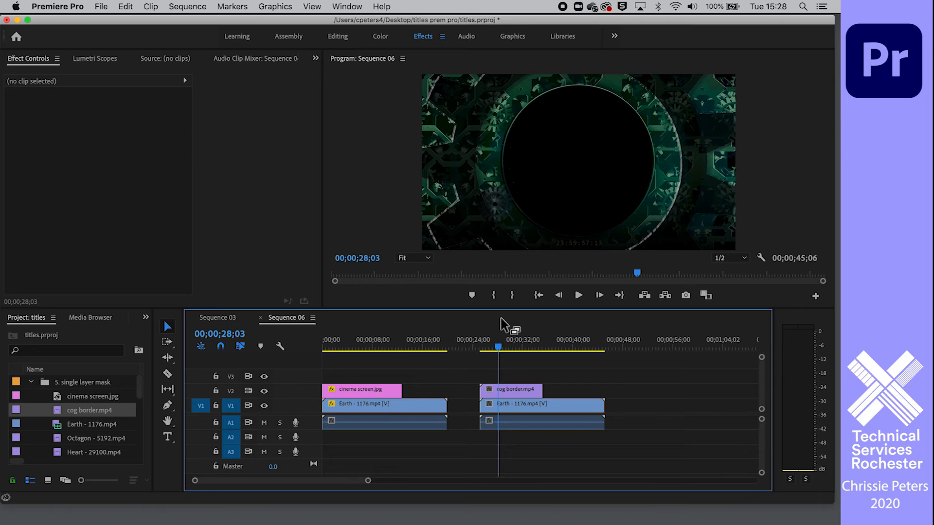
left_click(512, 392)
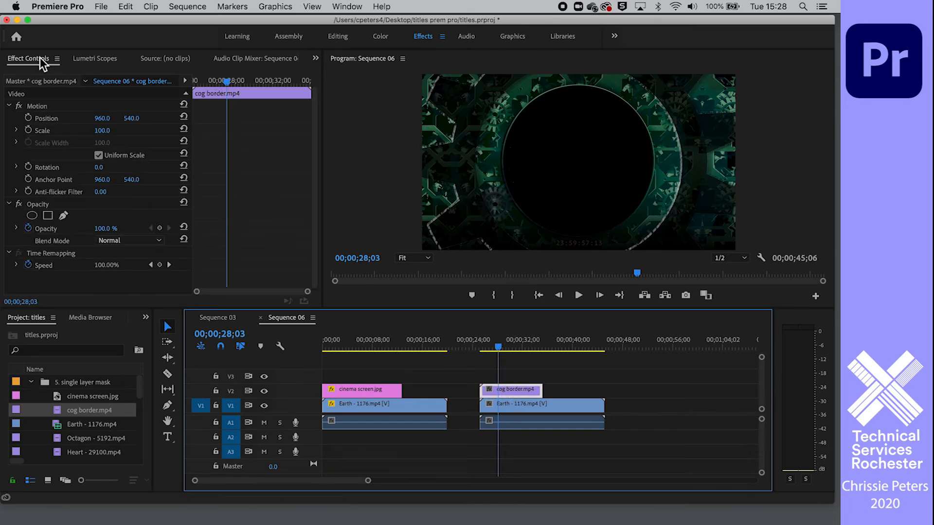
left_click(32, 215)
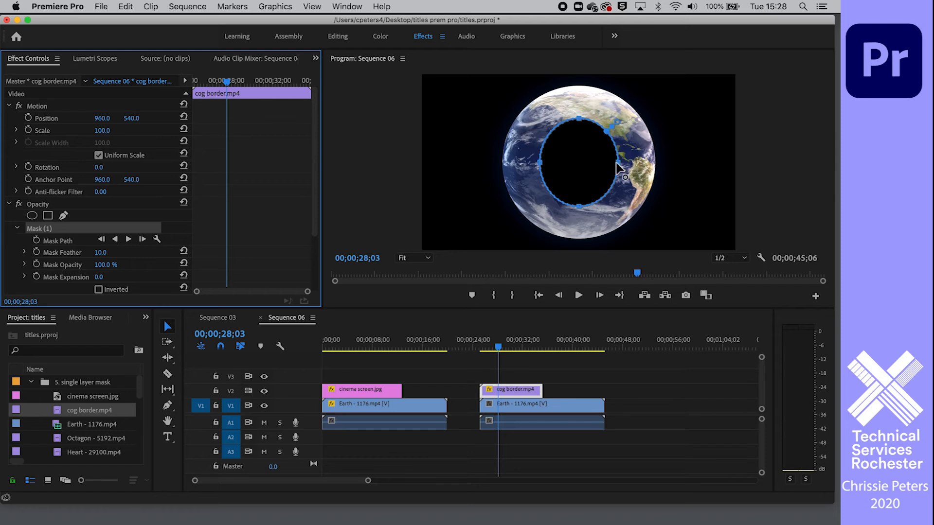
Enlarge the cog border's ellipse mask over the dark central circle by expanding it to 220.8
left_click_drag(618, 165, 634, 161)
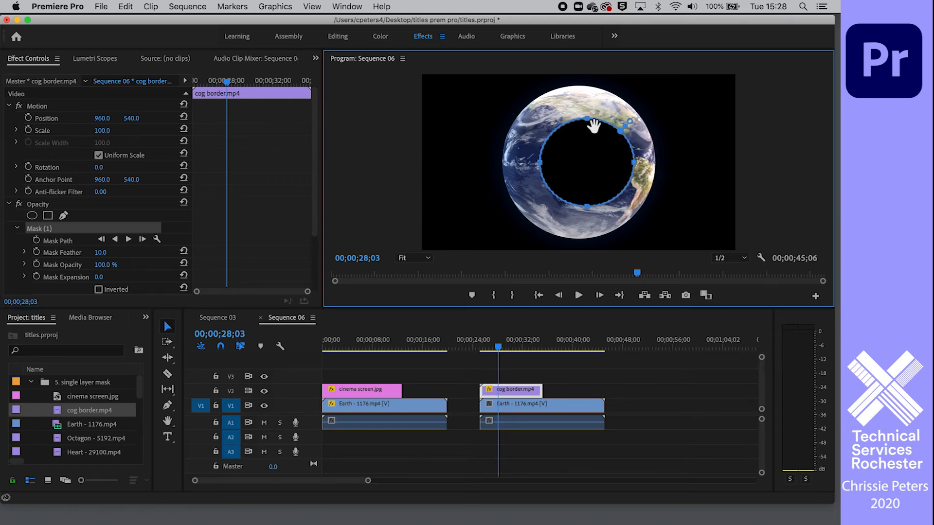
left_click_drag(587, 118, 586, 93)
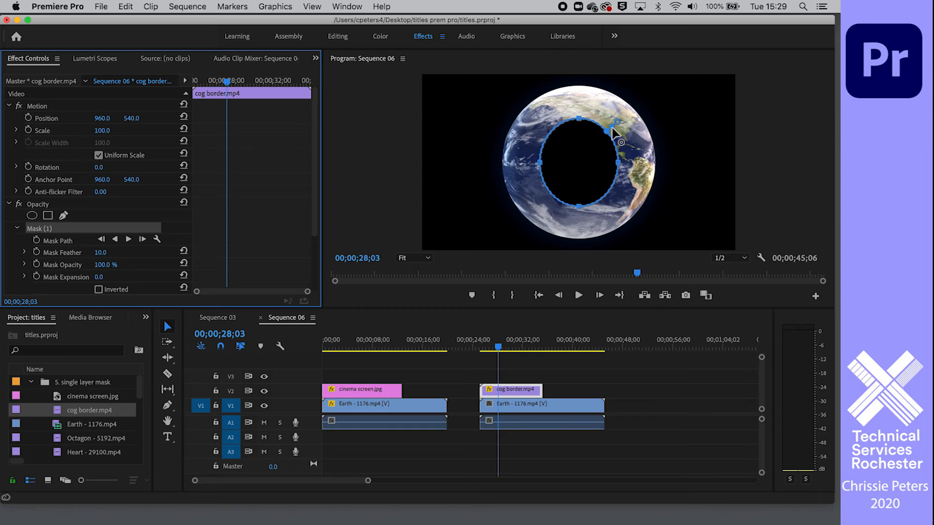
left_click_drag(614, 133, 652, 113)
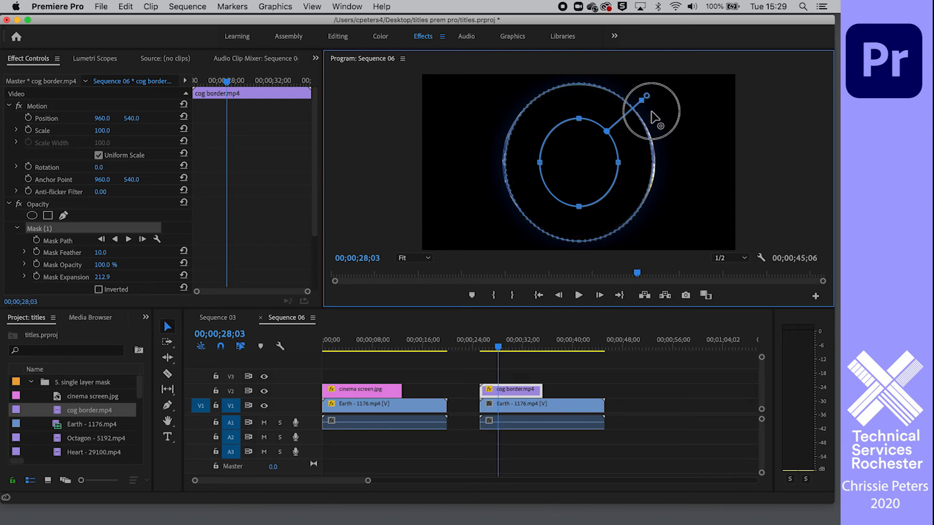
left_click_drag(650, 112, 652, 111)
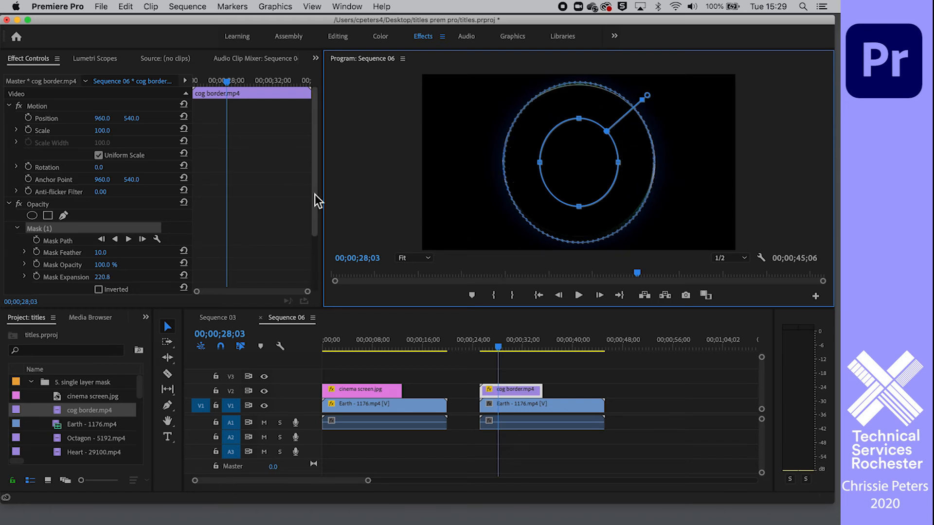
Invert the cog border mask and refine its edge with an expansion of 165.4 and a feather of 136.3
left_click(99, 290)
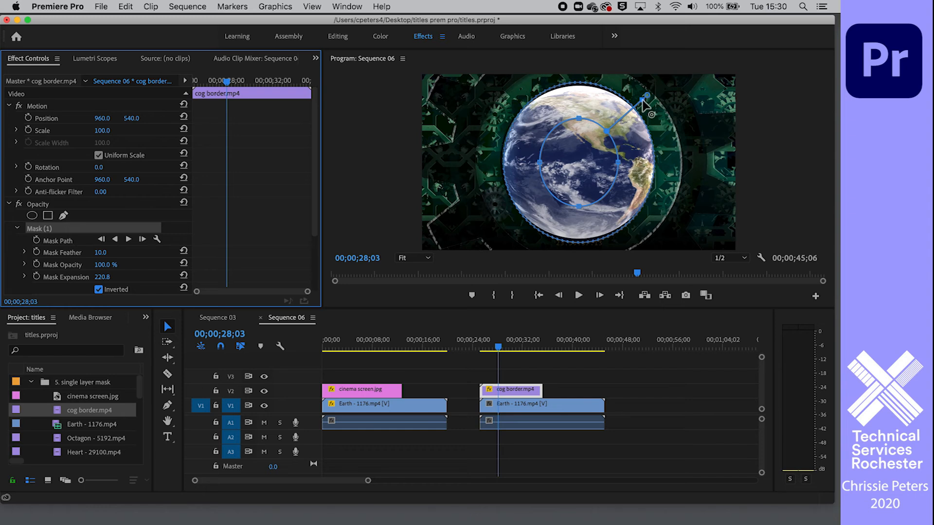
left_click_drag(642, 101, 636, 102)
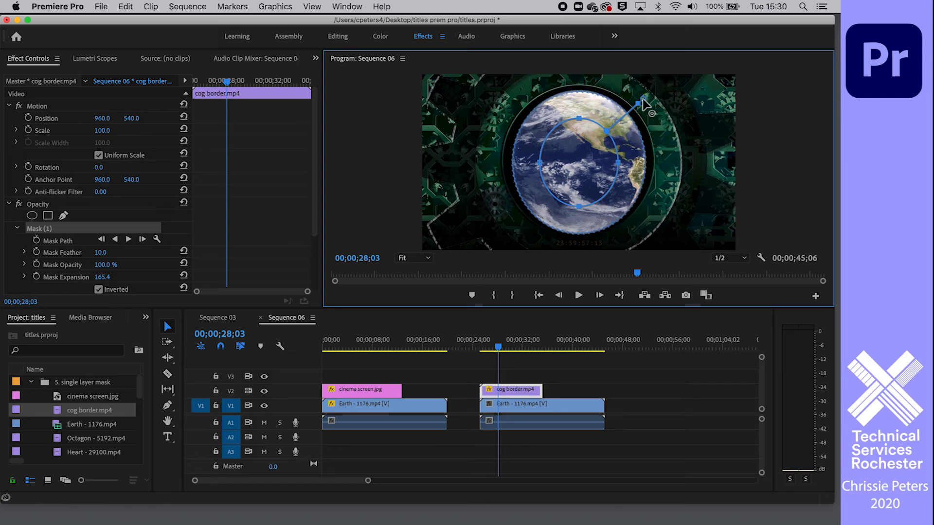
mouse_move(645, 101)
left_mouse_down()
mouse_move(634, 102)
mouse_move(658, 86)
mouse_move(650, 95)
left_mouse_up()
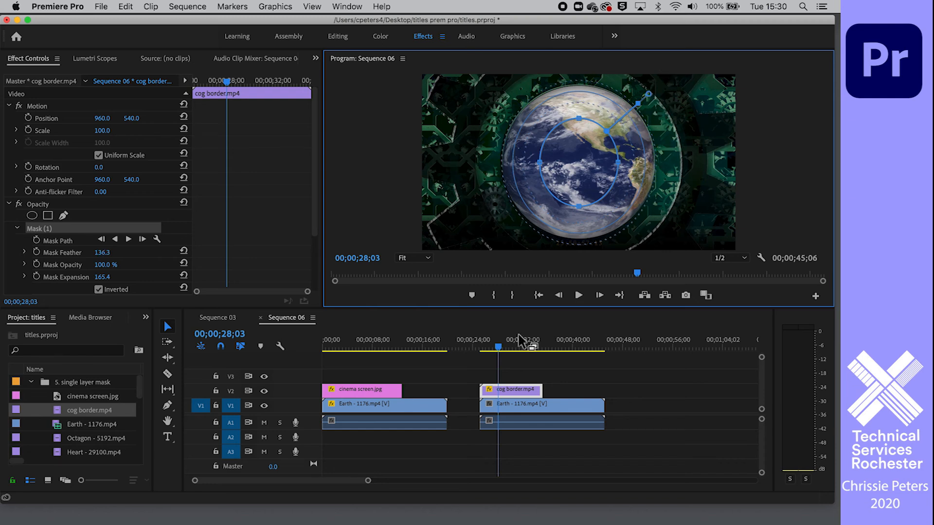
Play the sequence to review the Earth inside the masked cog border
left_click(484, 369)
key("space")
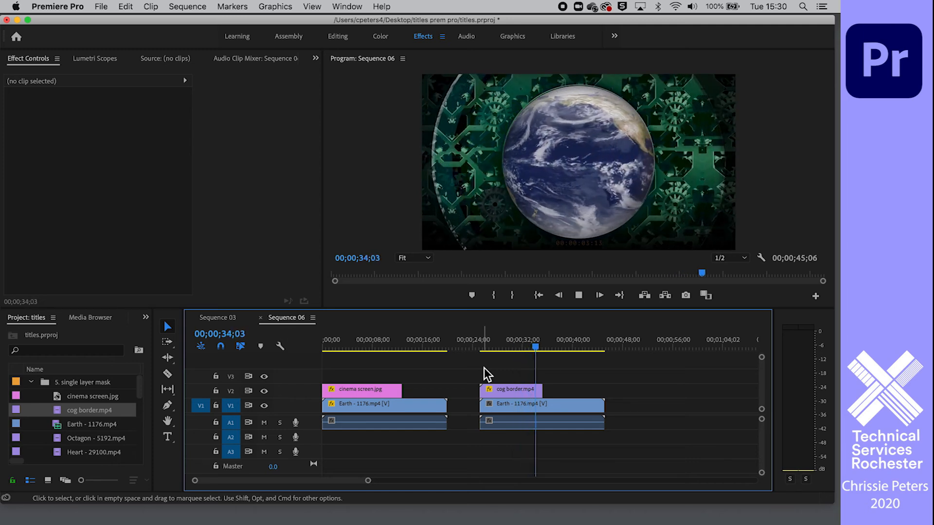
key("space")
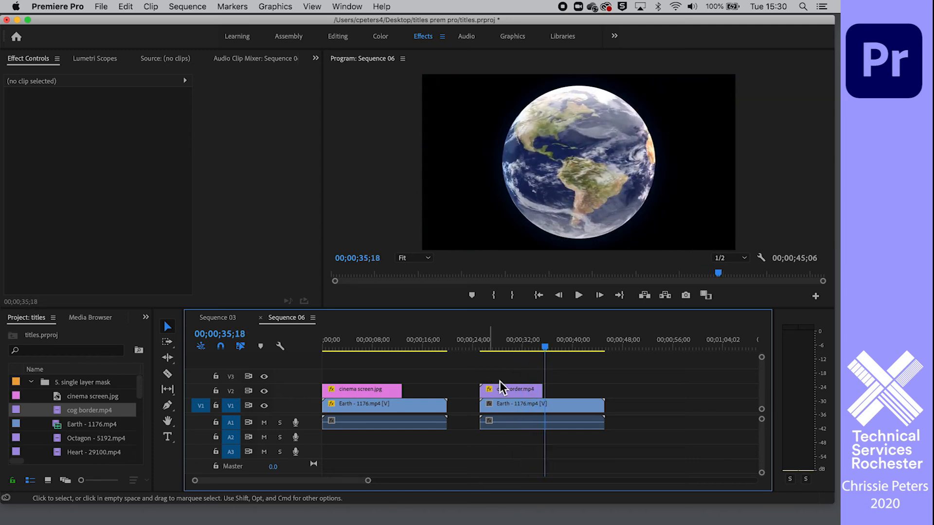
Add Heart - 29100.mp4 to track V2 in the empty area after the second Earth clip and preview its frames
scroll(568, 376, "down", 2)
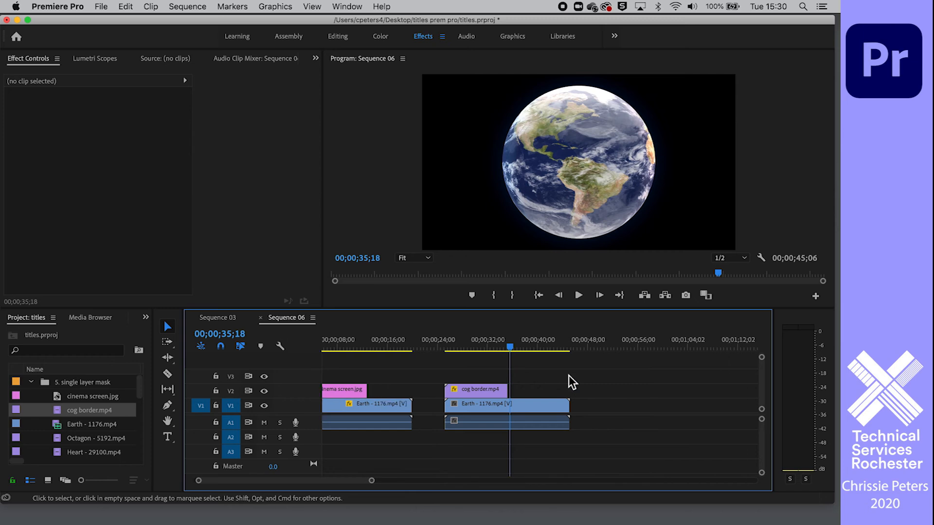
scroll(568, 375, "down", 4)
scroll(568, 375, "down", 2)
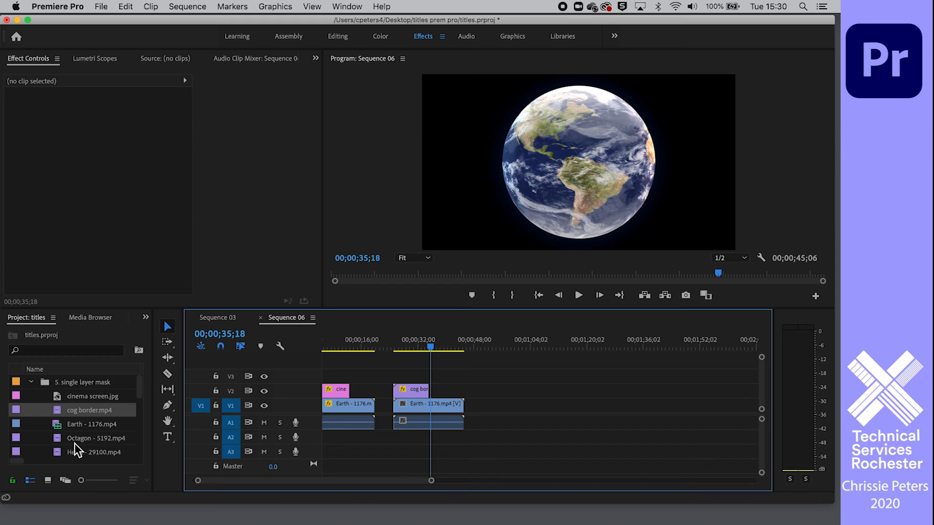
scroll(80, 436, "down", 5)
scroll(98, 437, "up", 3)
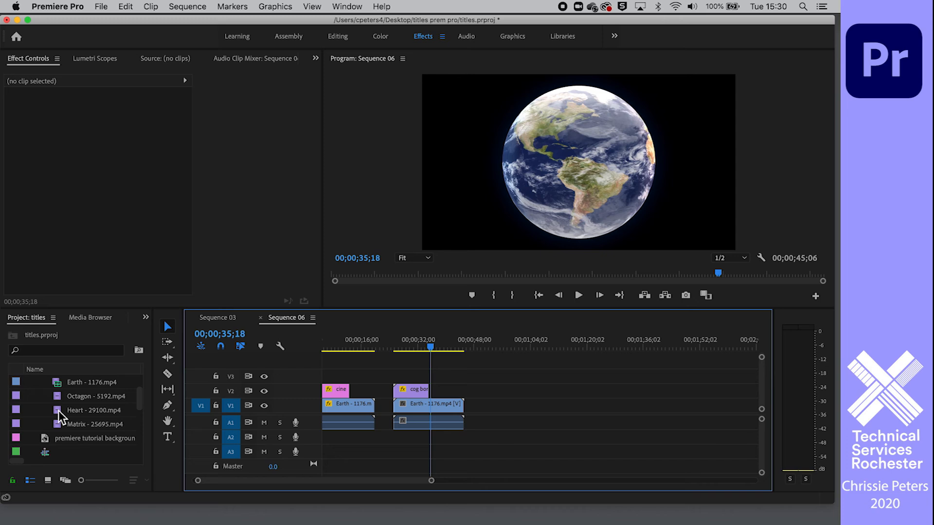
left_click_drag(58, 411, 516, 397)
left_click(517, 347)
left_click_drag(519, 346, 522, 346)
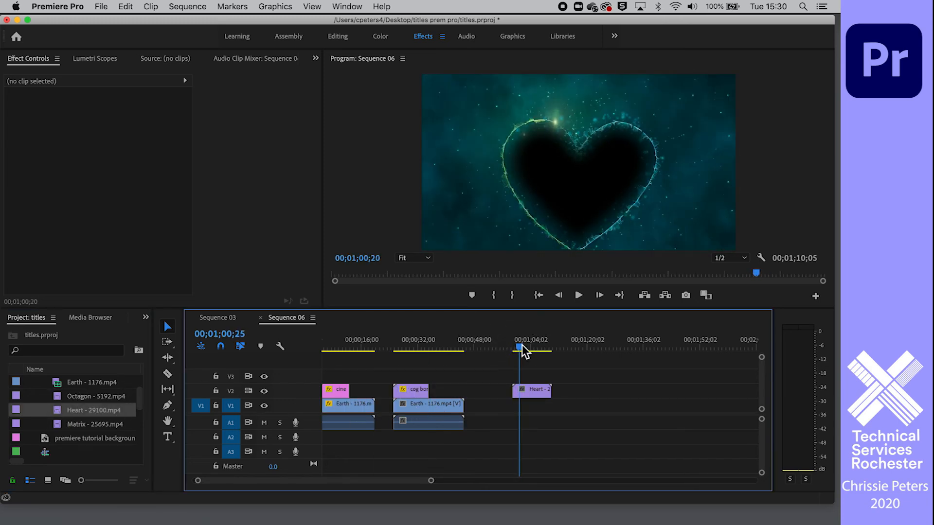
Add Octagon - 5192.mp4 to track V1 beneath the Heart clip, aligned with its start
scroll(54, 419, "up", 1)
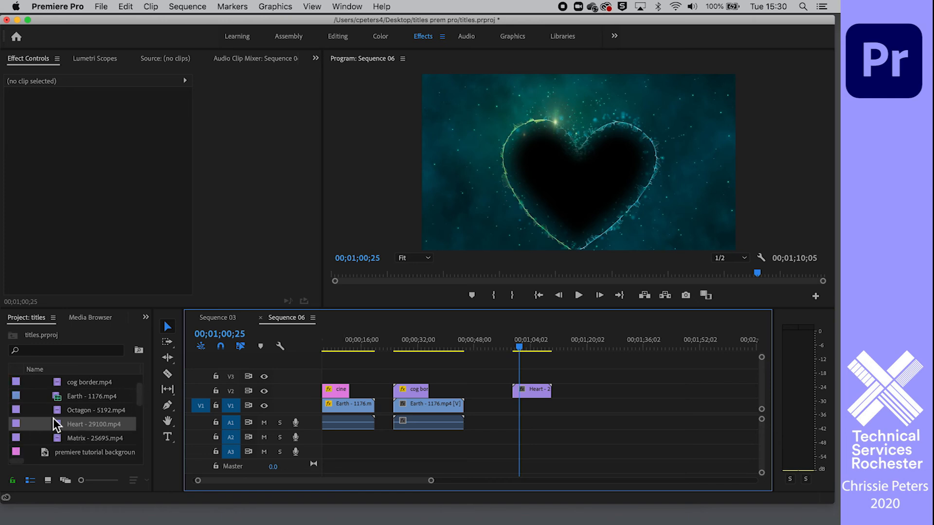
left_click_drag(57, 412, 514, 415)
left_click(563, 346)
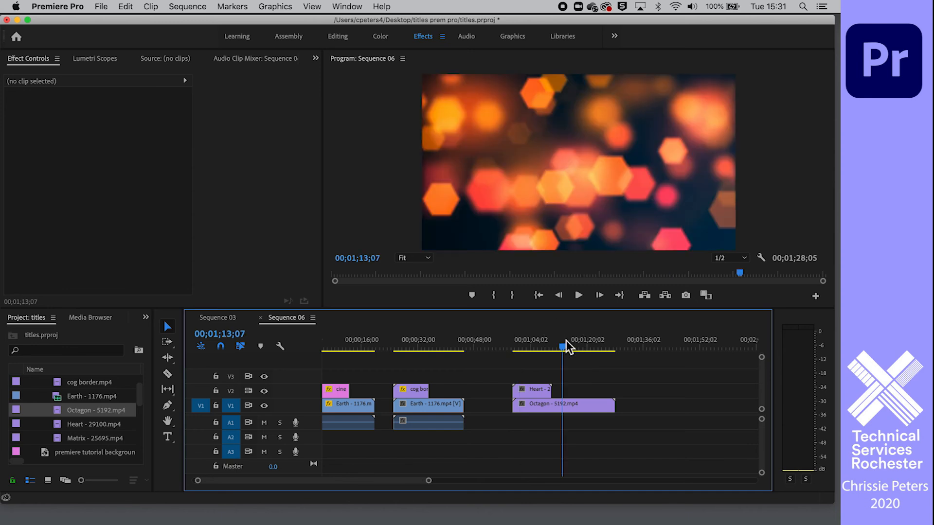
Draw a closed heart-shaped opacity mask with the Pen tool on the Heart clip at 00;01;04;09, following the inside of the glowing outline
left_click_drag(566, 346, 535, 375)
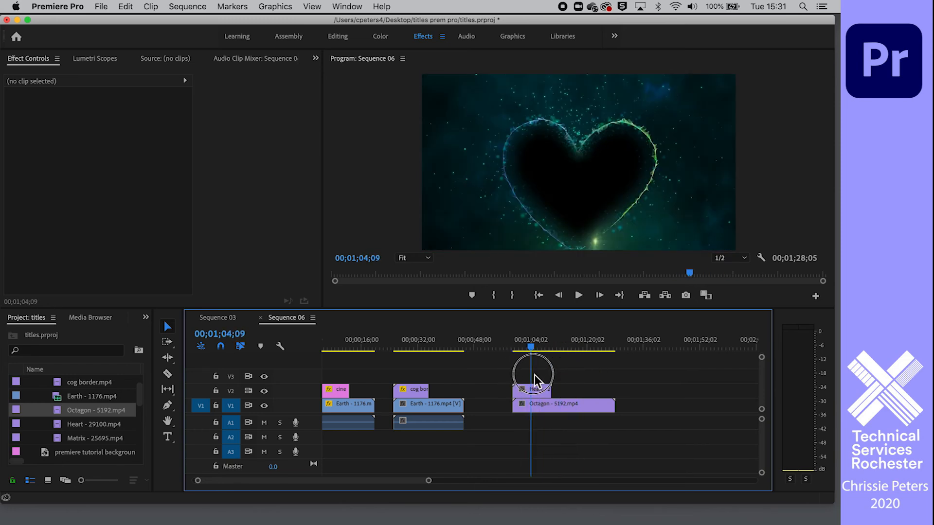
left_click(541, 388)
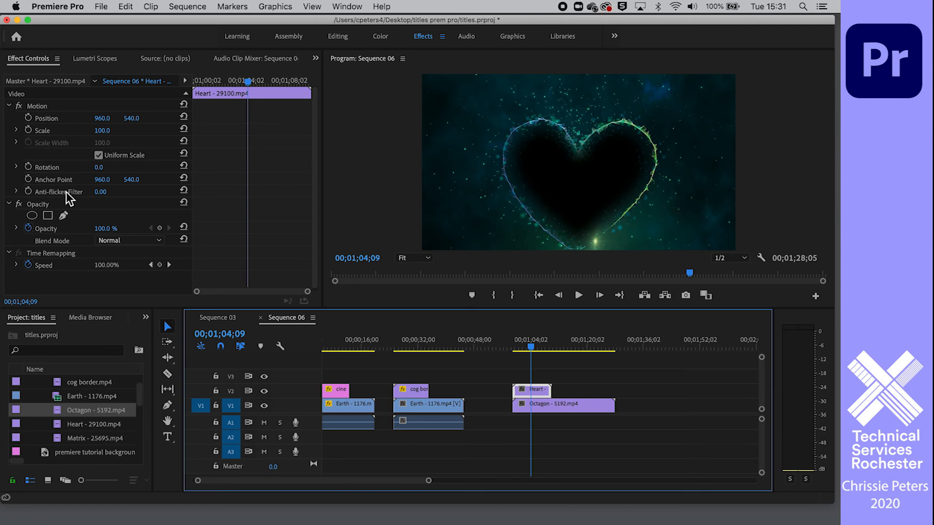
left_click(63, 215)
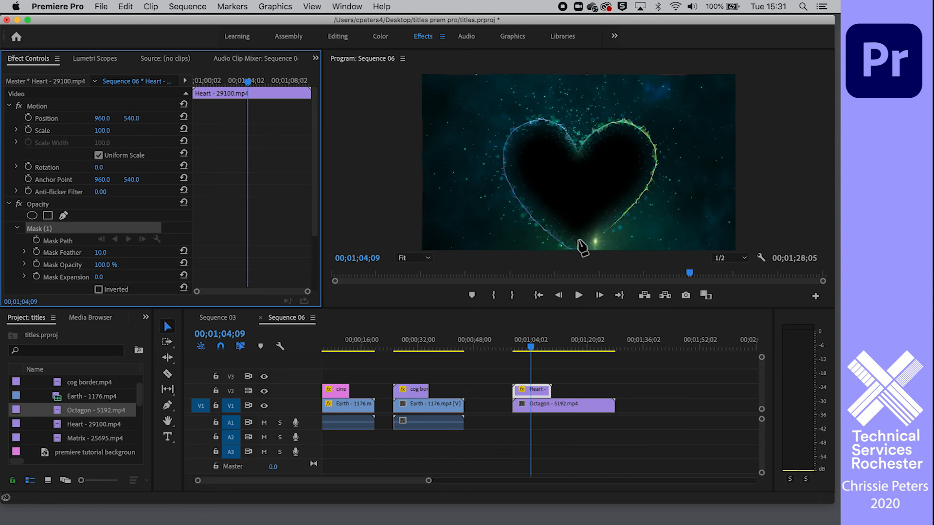
left_click(577, 238)
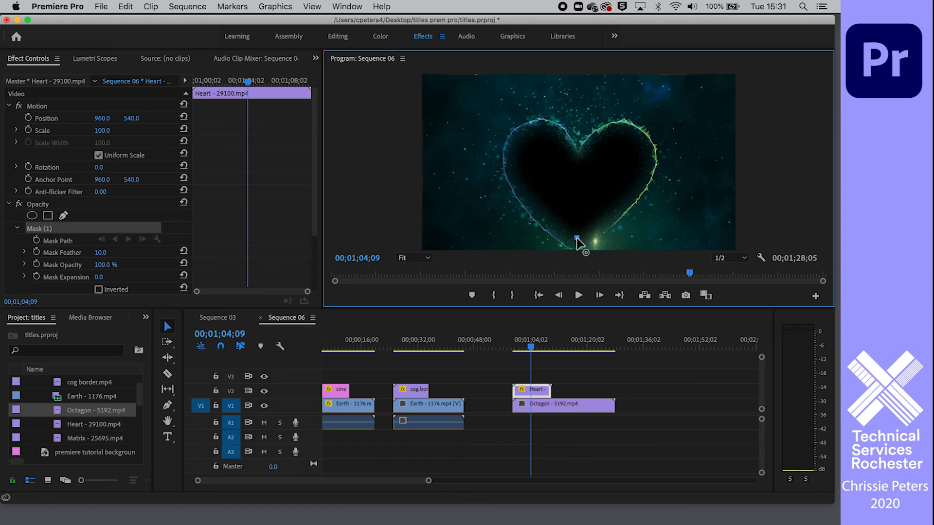
left_click_drag(520, 178, 516, 161)
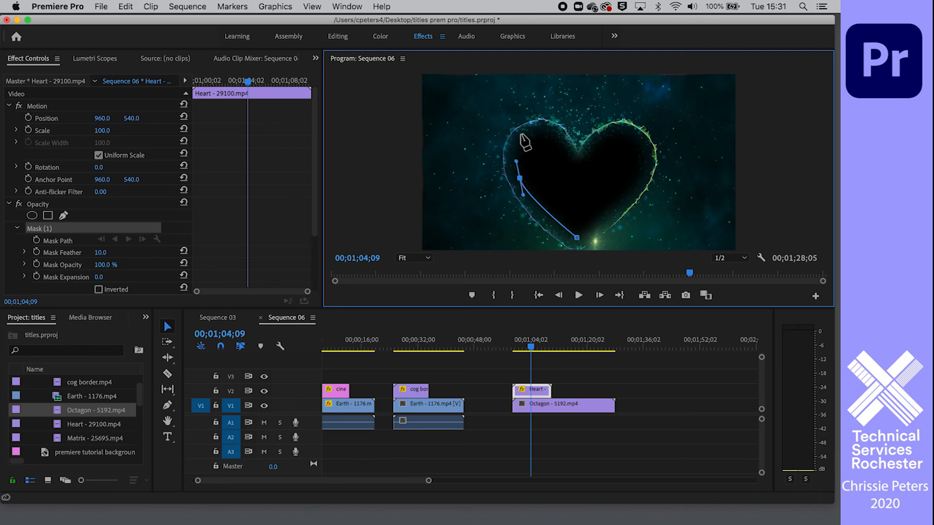
left_click_drag(533, 130, 576, 160)
left_click(570, 151)
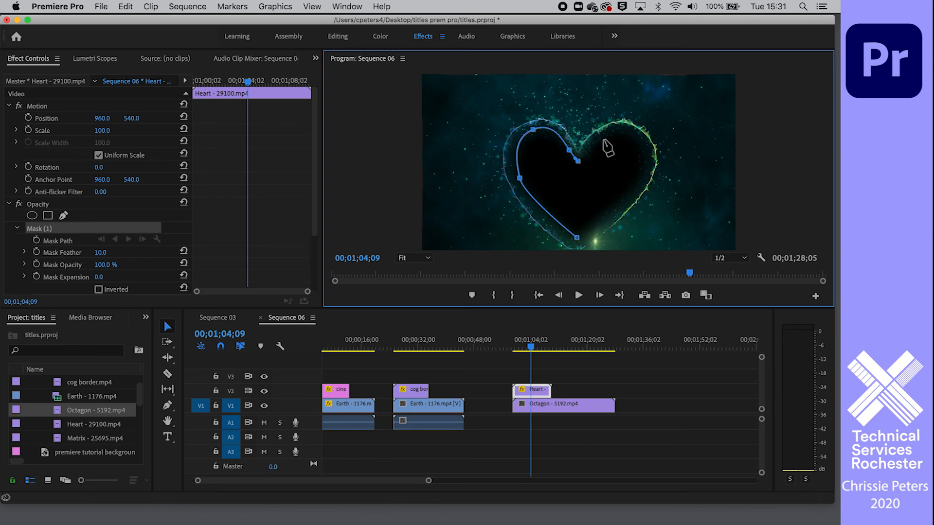
left_click(619, 124)
left_click_drag(626, 130, 638, 134)
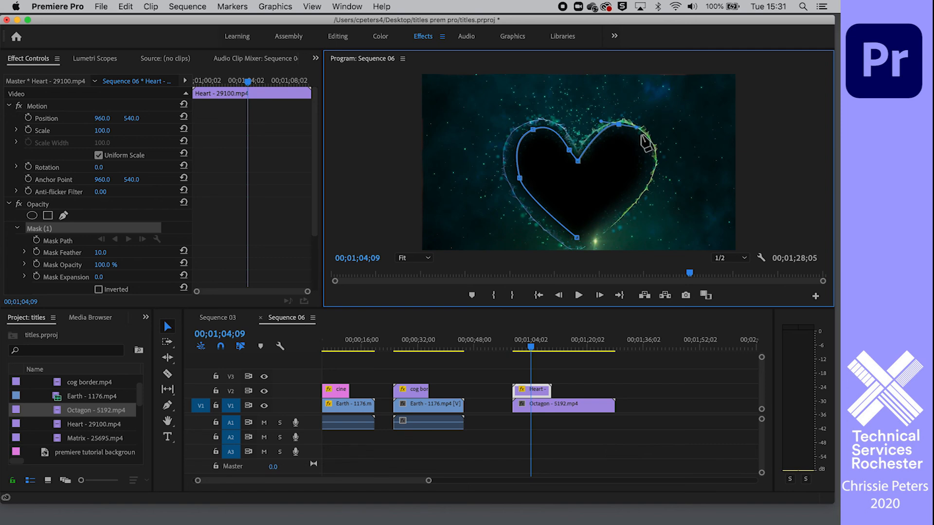
left_click_drag(647, 176, 631, 205)
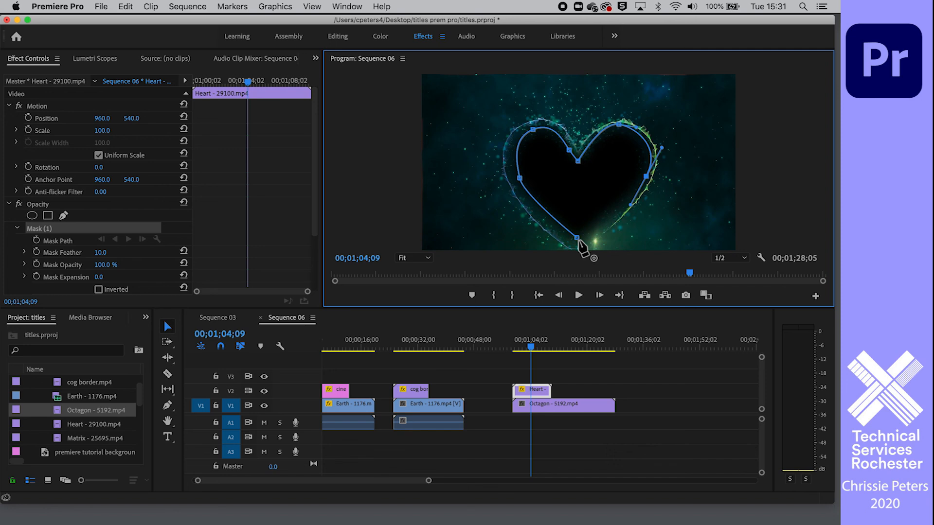
left_click(578, 240)
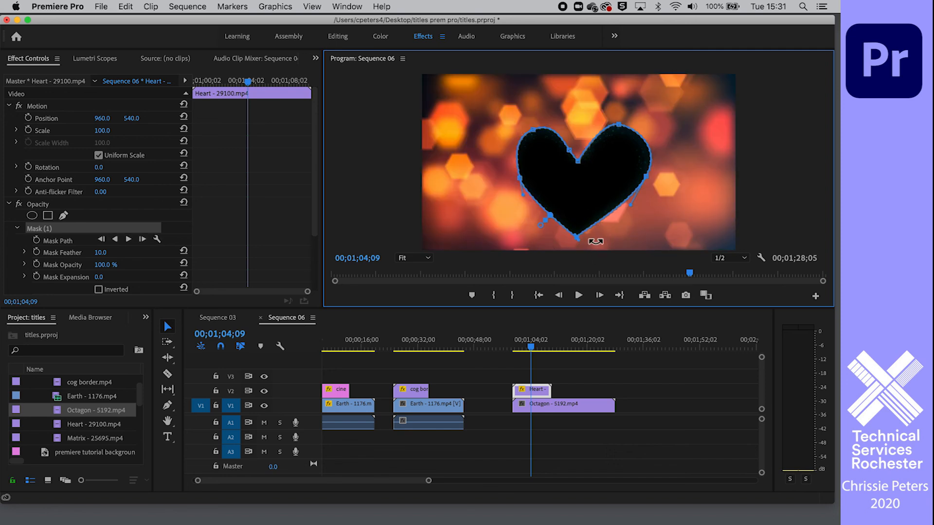
Invert the heart mask and soften its edge with a feather of 101.7 and an expansion of 0.2
scroll(139, 243, "down", 3)
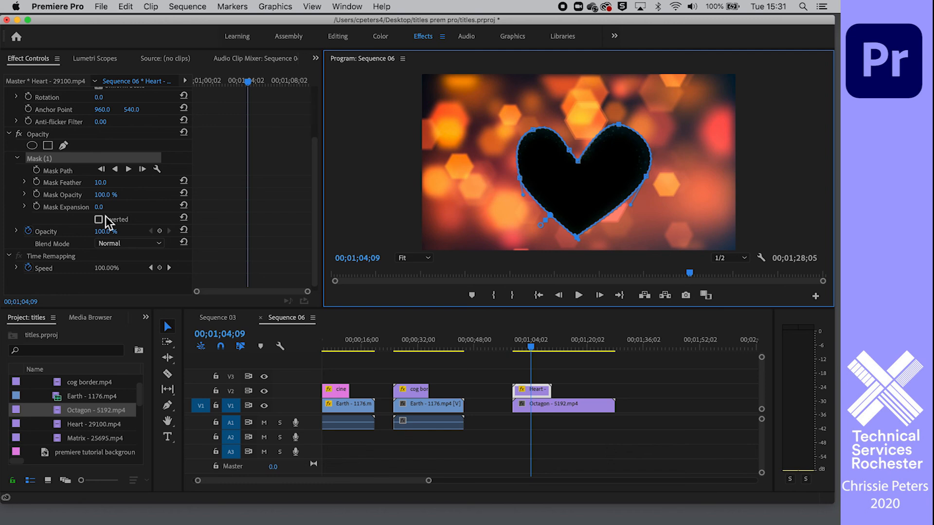
left_click(99, 220)
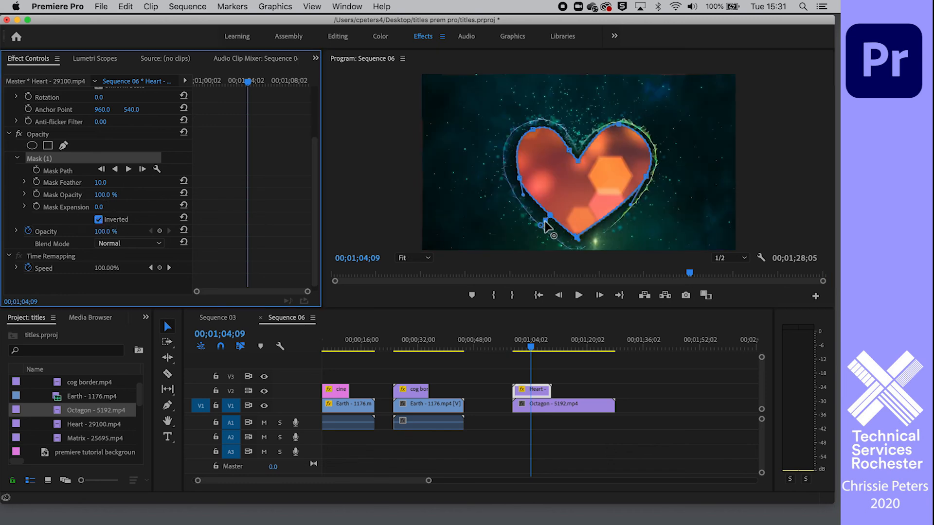
left_click_drag(538, 220, 530, 233)
left_click(647, 395)
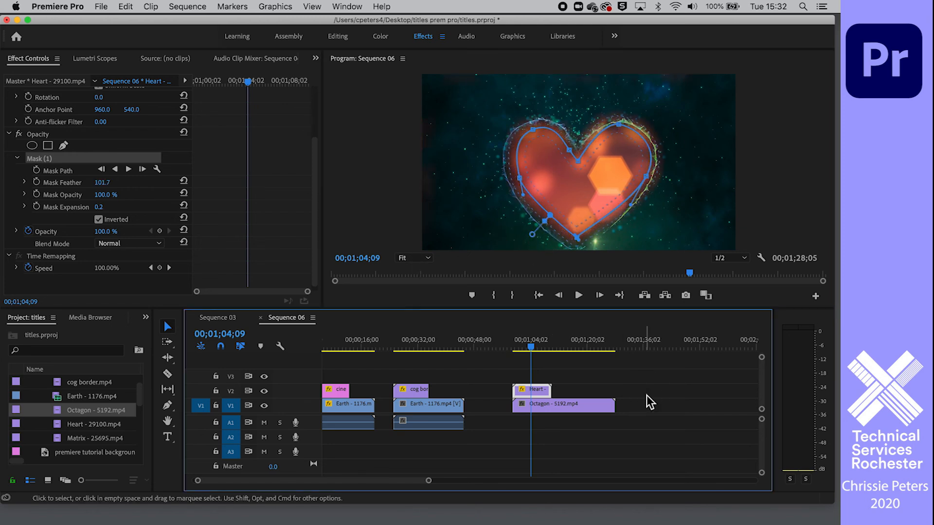
Play and scrub through the Heart composite to review the octagon footage inside the heart mask
left_click_drag(531, 362, 518, 348)
key("space")
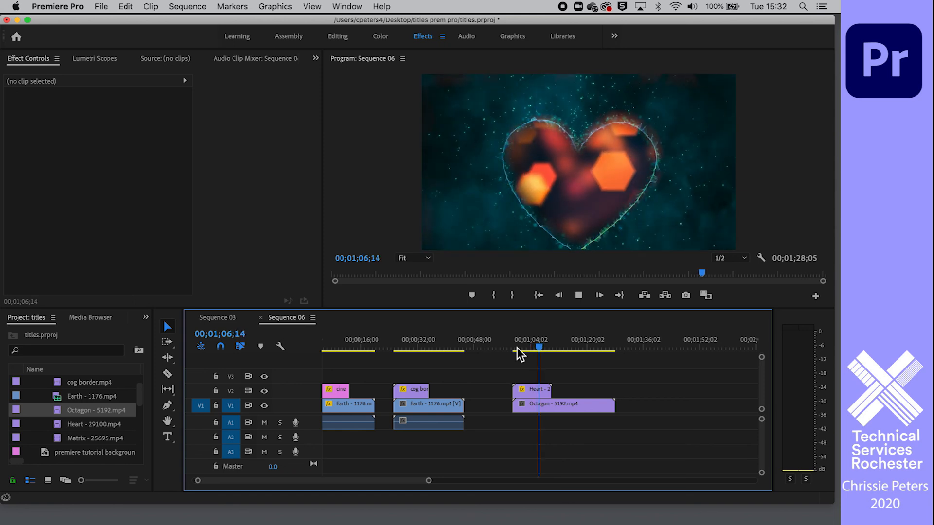
key("space")
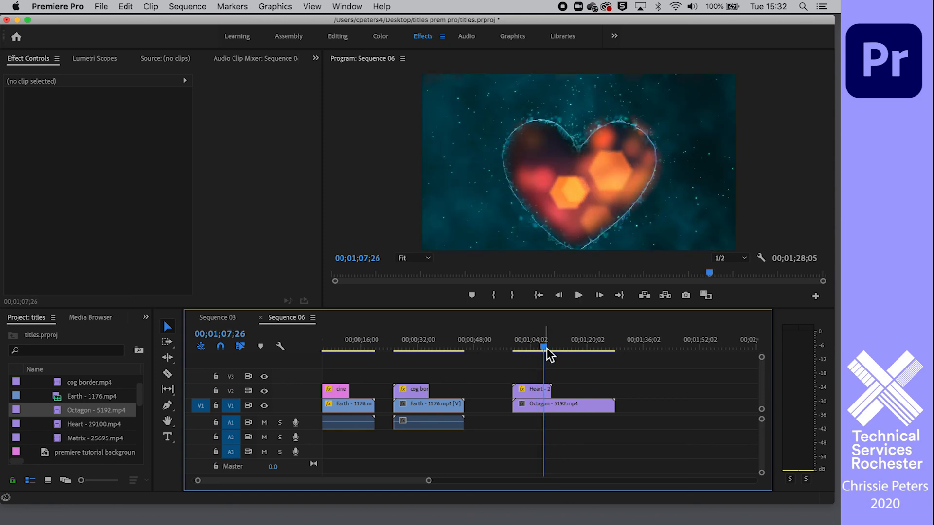
left_click_drag(546, 349, 526, 348)
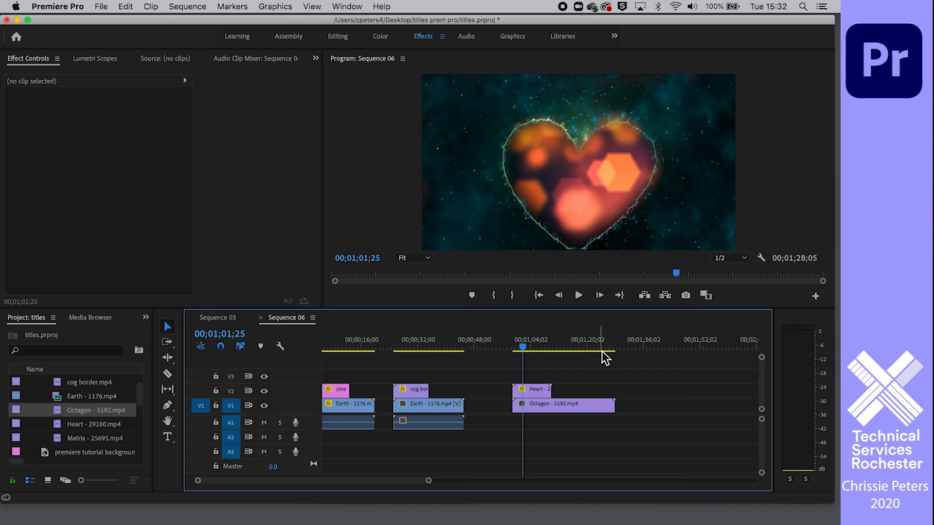
left_click(575, 382)
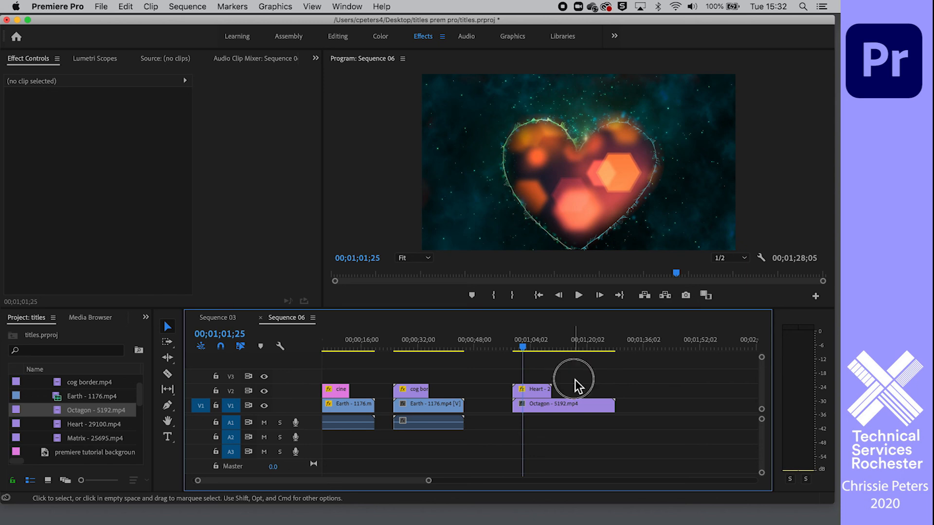